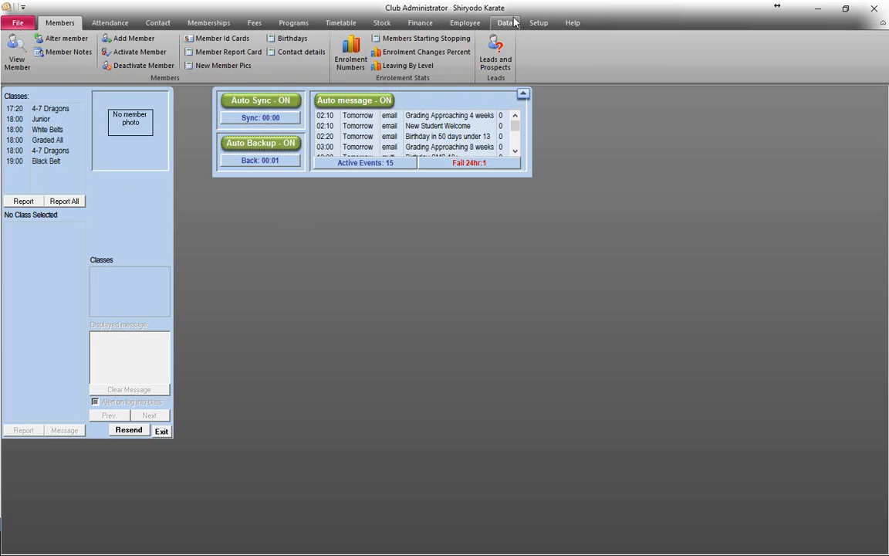
Open the data file backup utility, toggle its scheduled auto backup off and back on, and close it.
left_click(504, 23)
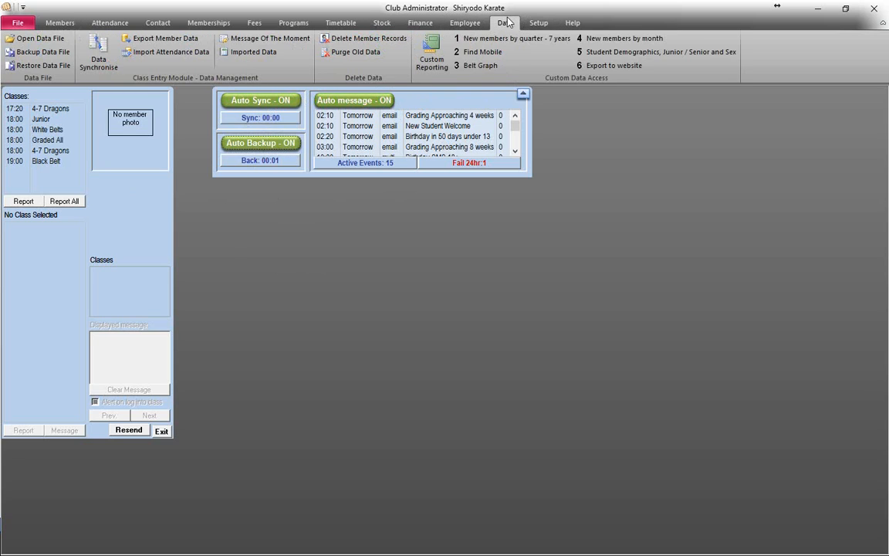
left_click(43, 52)
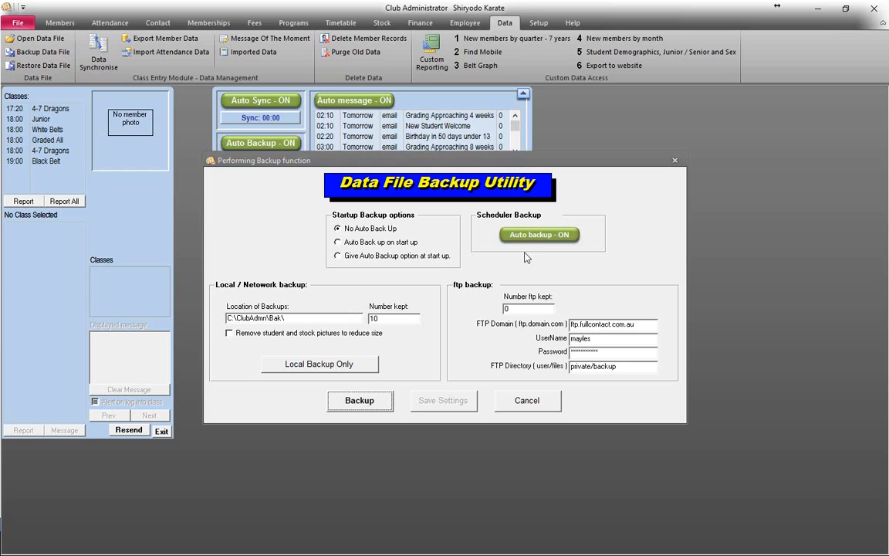
left_click(538, 236)
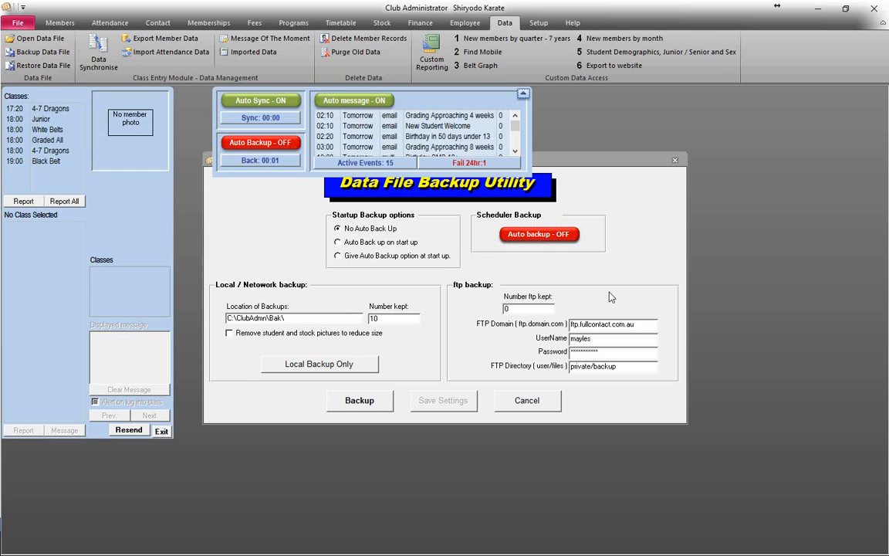
left_click(542, 238)
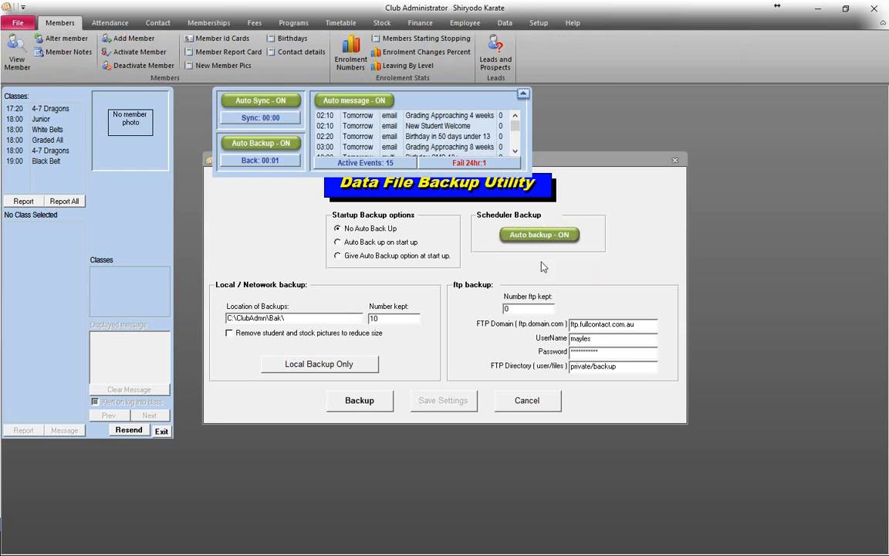
left_click(676, 163)
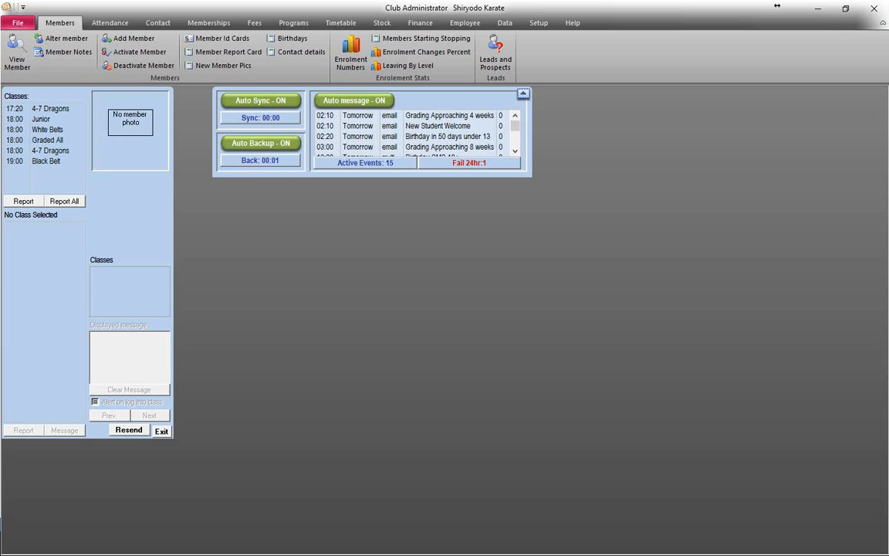
Toggle Auto Sync off and back on, and try out the alternate entry location options in the Class Entry Data Synchronize Manager.
left_click(265, 101)
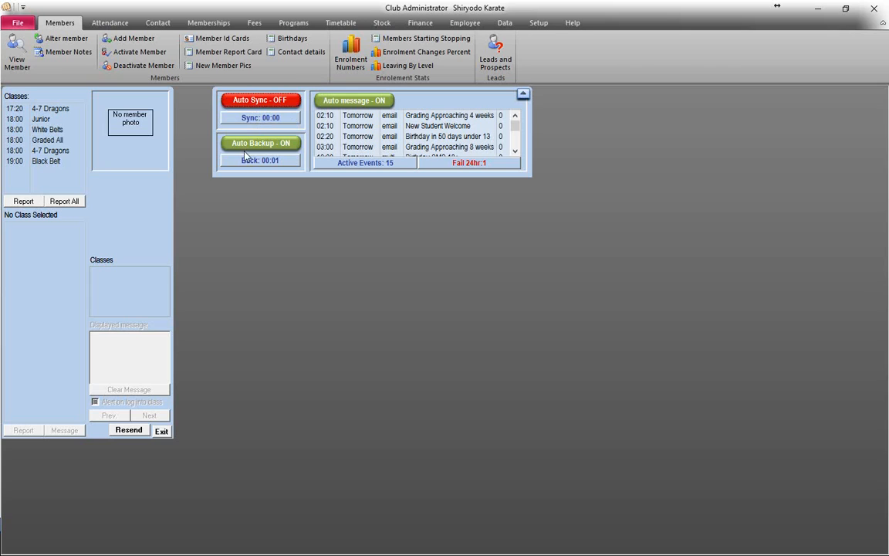
left_click(260, 100)
left_click(244, 117)
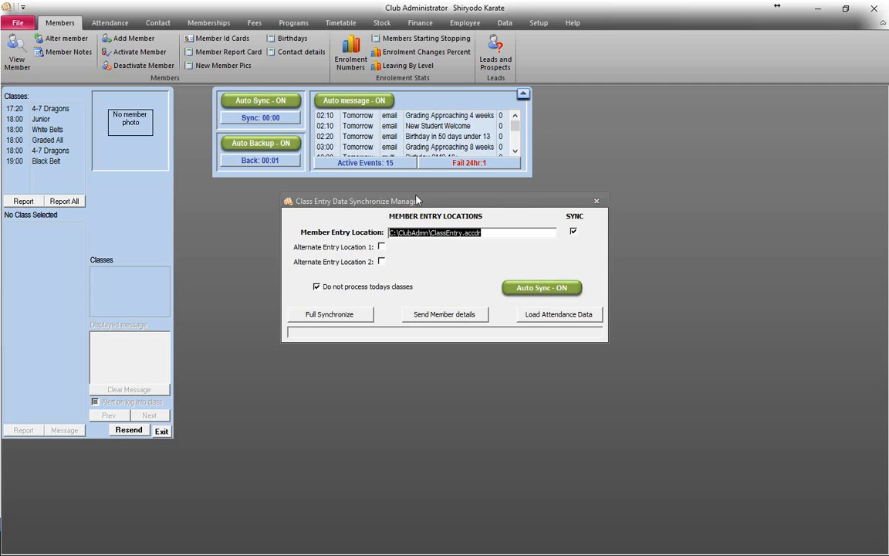
left_click(381, 246)
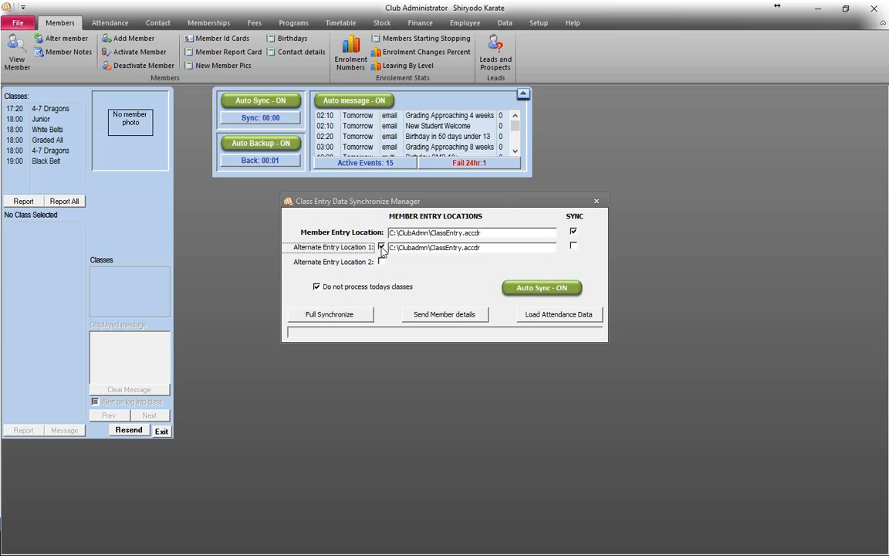
left_click(380, 263)
left_click(383, 263)
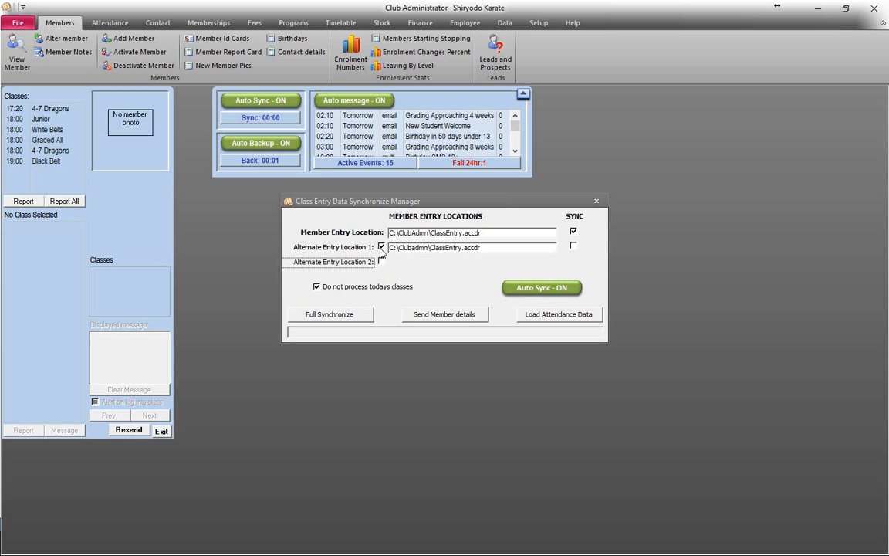
left_click(381, 247)
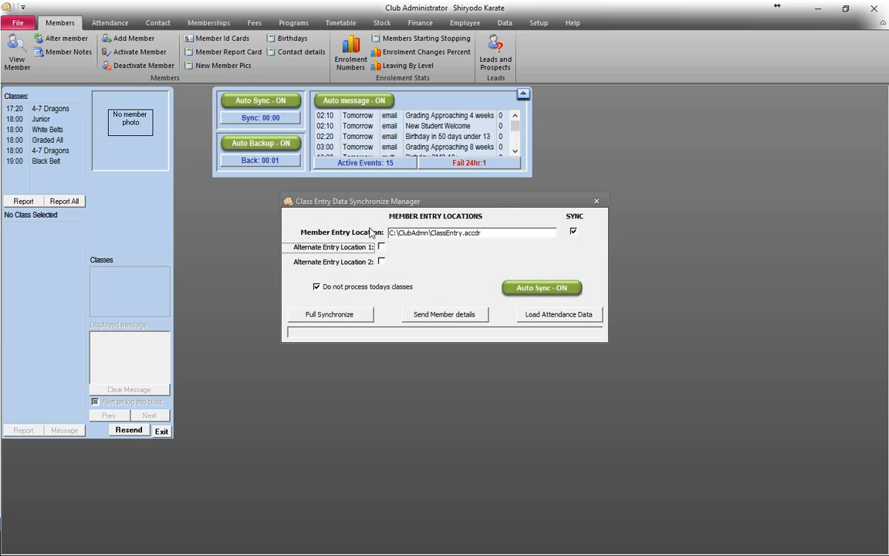
left_click(598, 202)
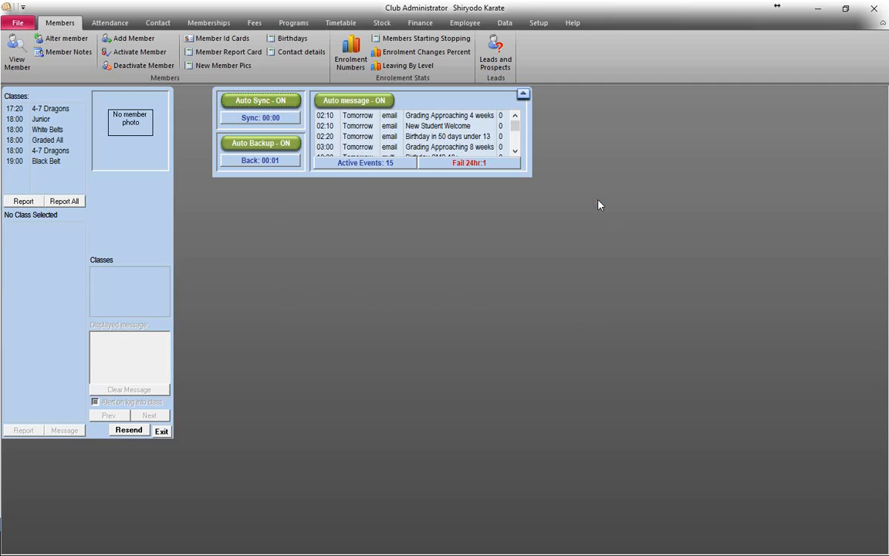
Reopen and close the Class Entry Data Synchronize Manager, and collapse and re-expand the scheduler status display.
left_click(234, 101)
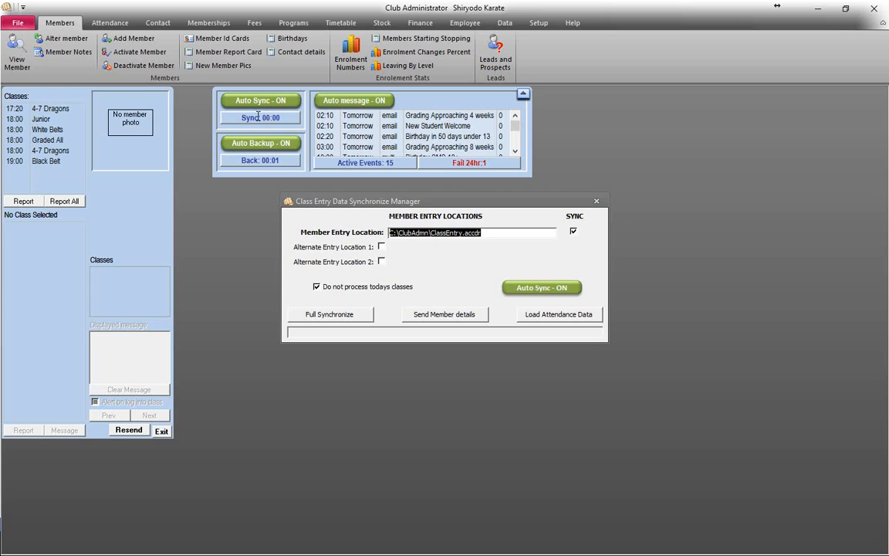
left_click(597, 201)
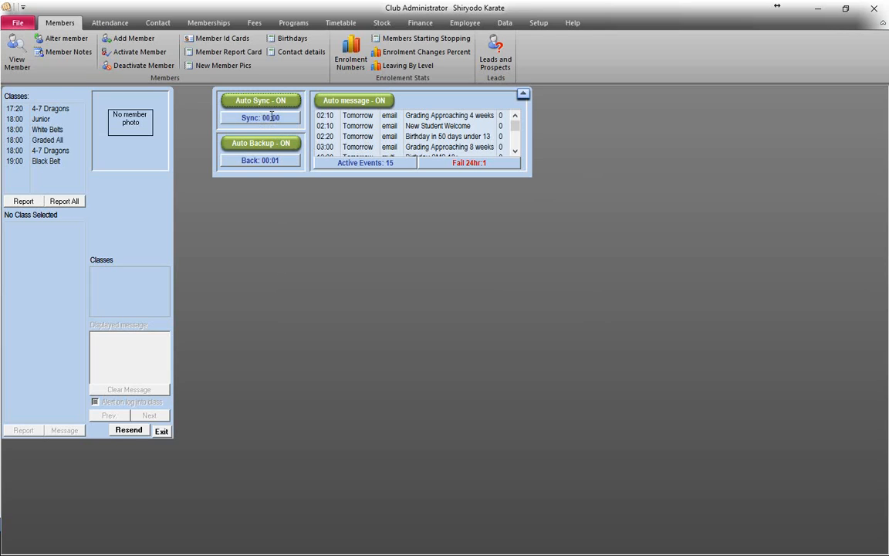
left_click(523, 94)
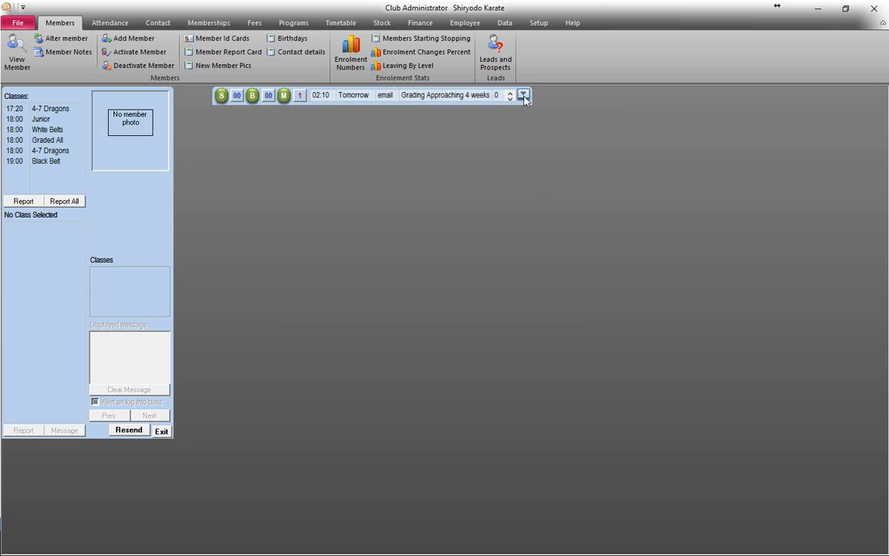
left_click(523, 95)
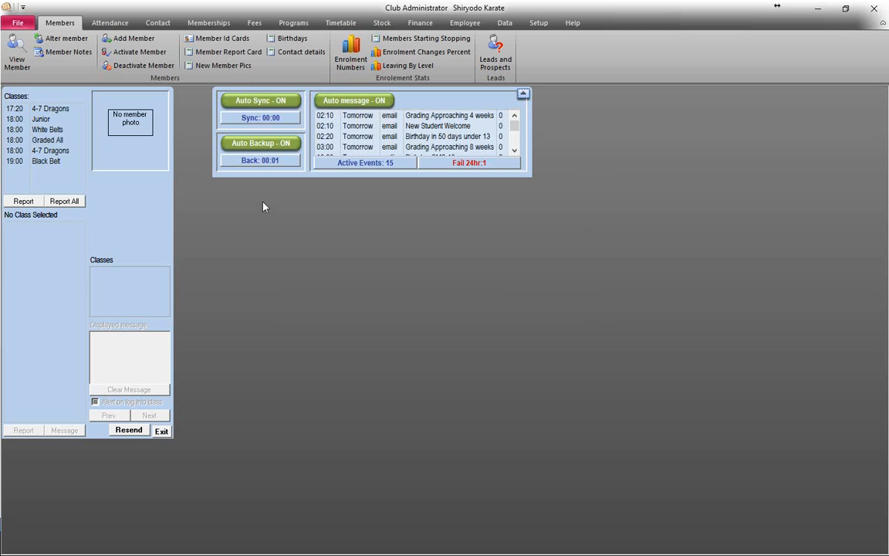
Toggle Auto Backup off and back on, and view the backup settings from the backup time display.
left_click(262, 144)
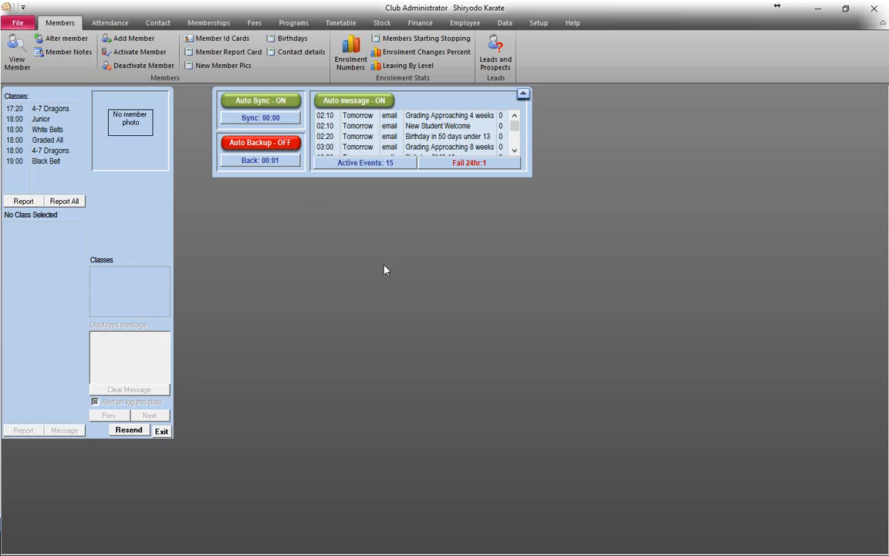
left_click(261, 143)
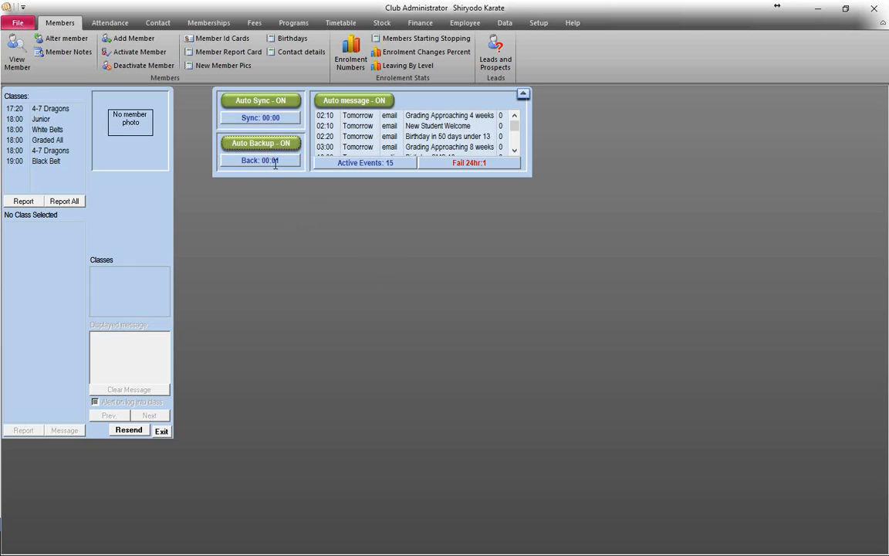
left_click(277, 163)
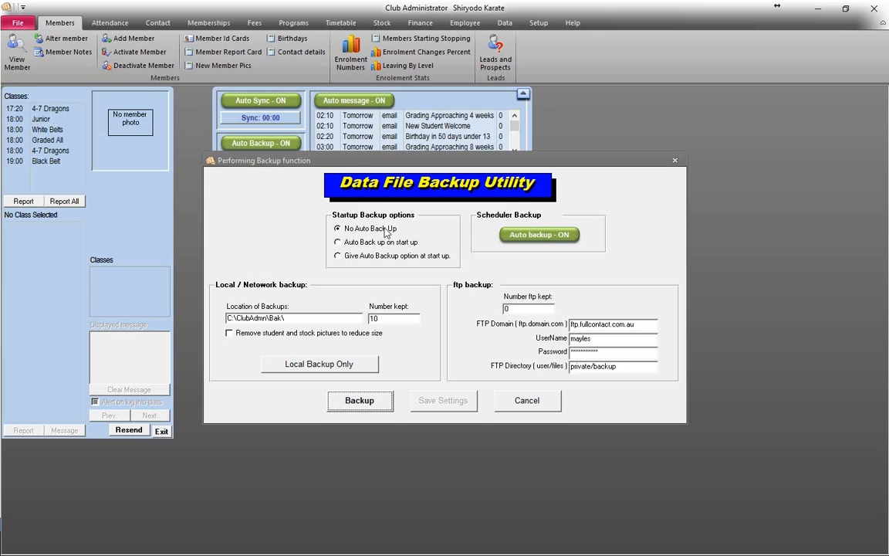
left_click(674, 162)
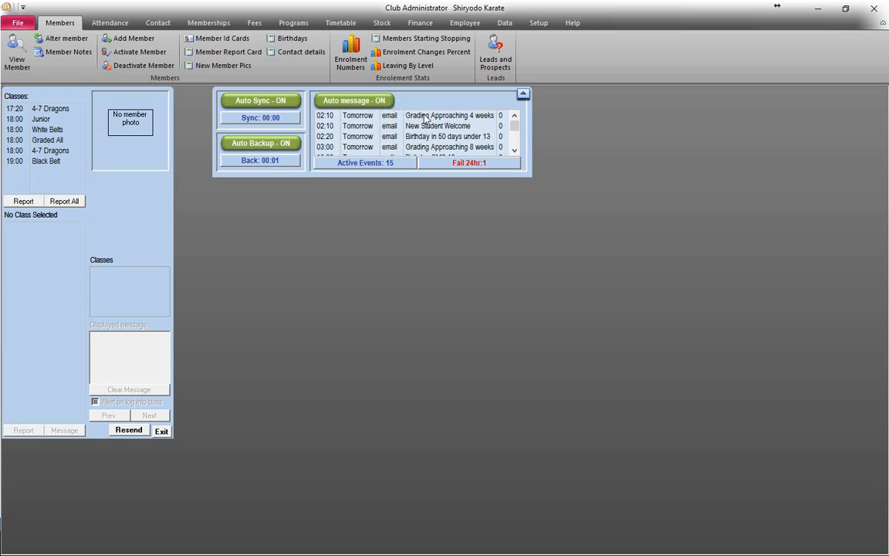
Look through the upcoming scheduled messages in the auto message list and return to its first entry.
left_click(515, 150)
left_click(515, 150)
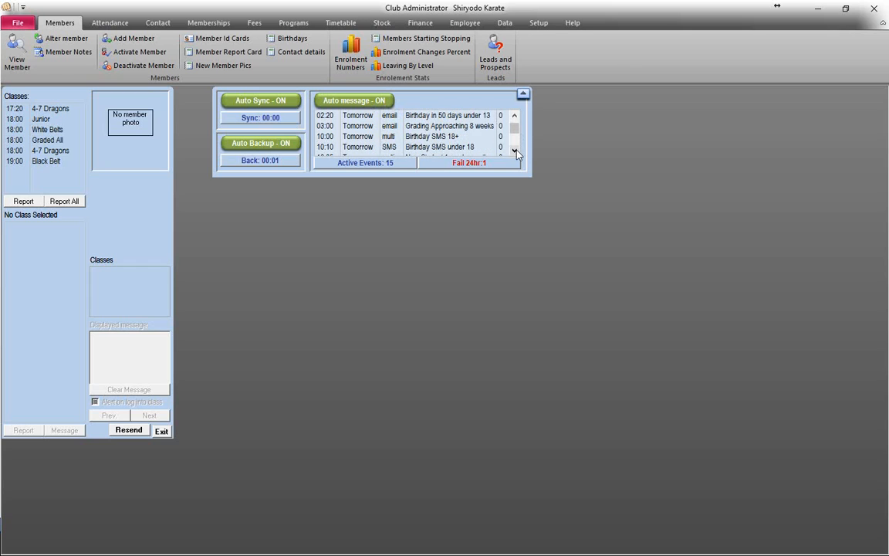
left_click(515, 151)
left_click(515, 152)
left_click(515, 151)
left_click_drag(515, 133, 517, 126)
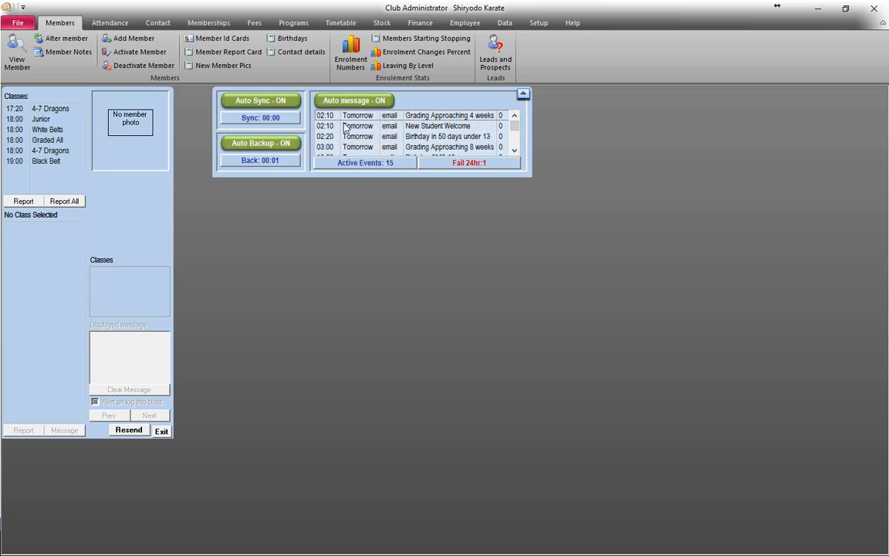
Open the active events in the Automatic Message Scheduler and review the scheduled messages through to Trial Ending.
left_click(359, 163)
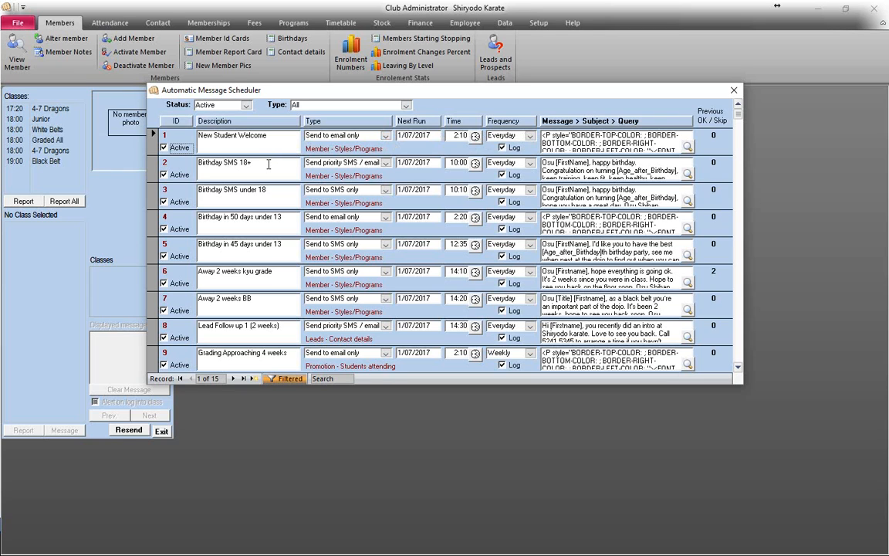
scroll(281, 216, "down", 2)
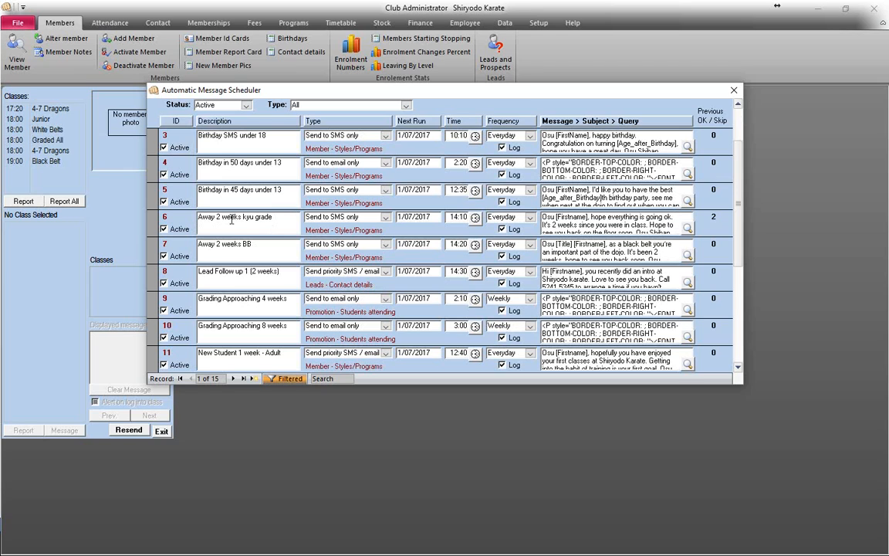
scroll(256, 209, "down", 1)
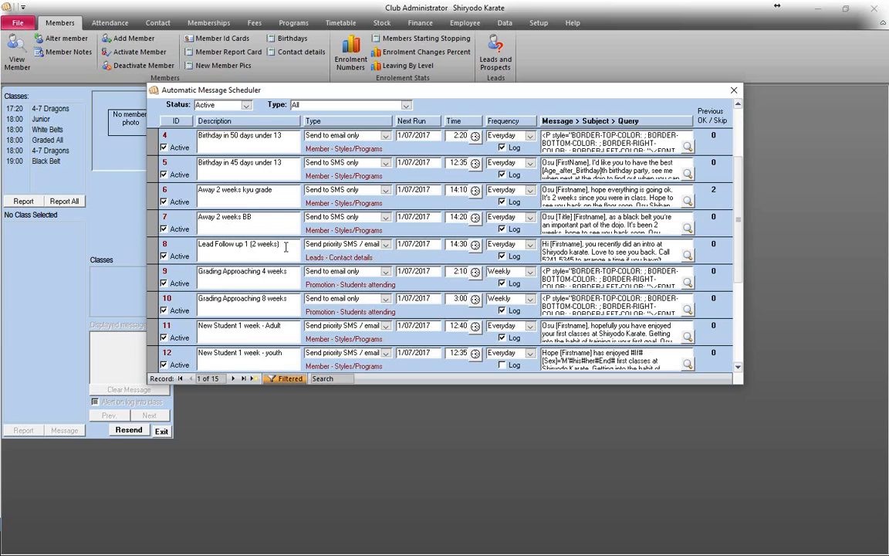
scroll(285, 246, "down", 1)
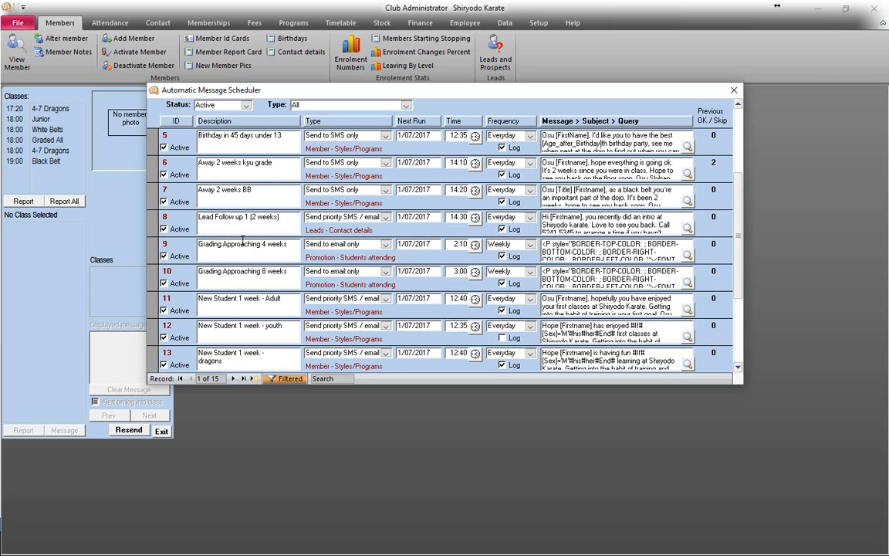
scroll(232, 243, "down", 1)
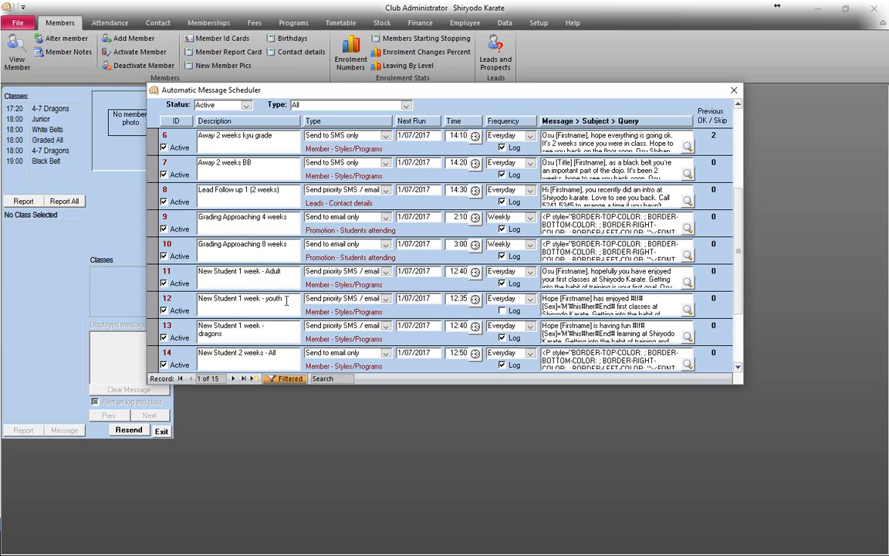
scroll(290, 278, "down", 1)
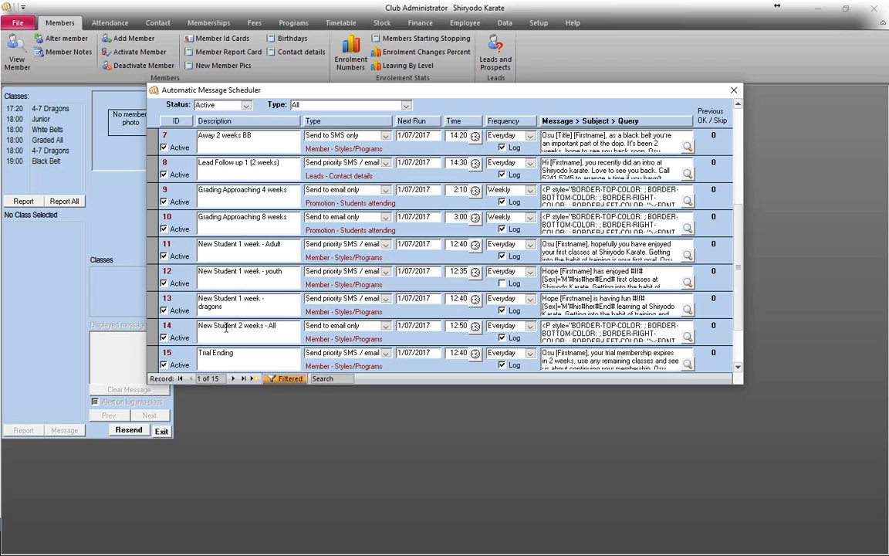
scroll(283, 328, "down", 1)
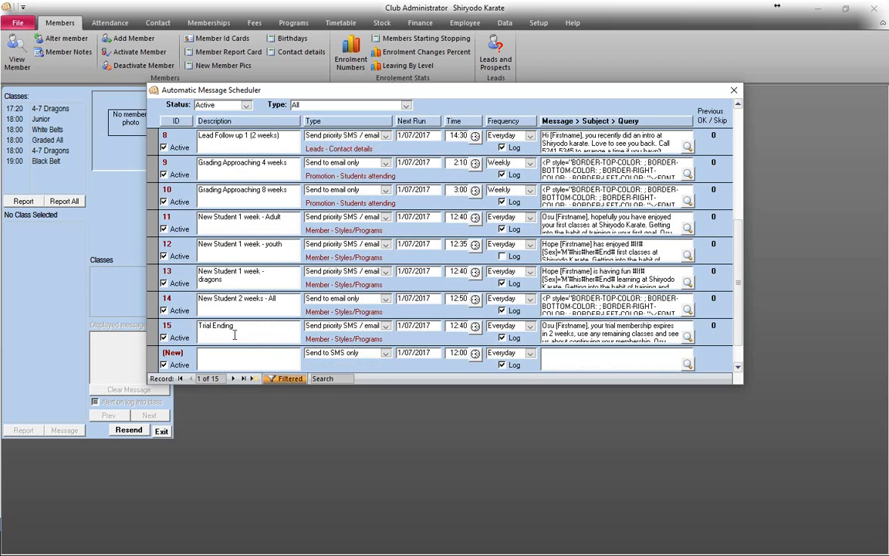
left_click(261, 327)
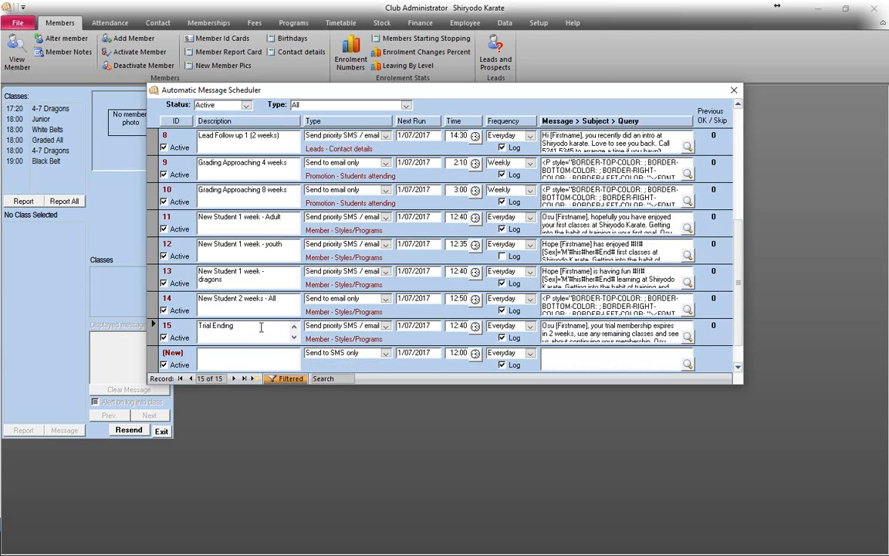
Examine the "Away 2 weeks kyu grade" and "Away 2 weeks BB" scheduled messages.
scroll(261, 327, "up", 7)
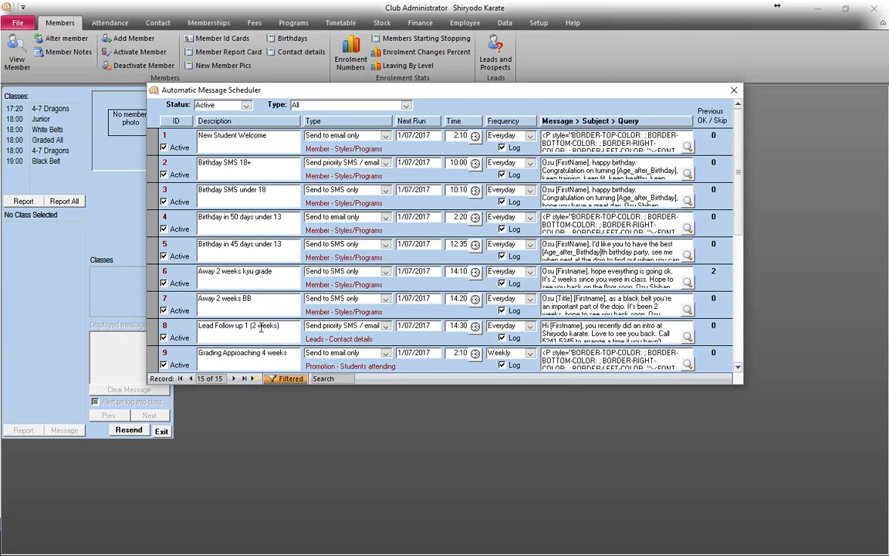
left_click(272, 273)
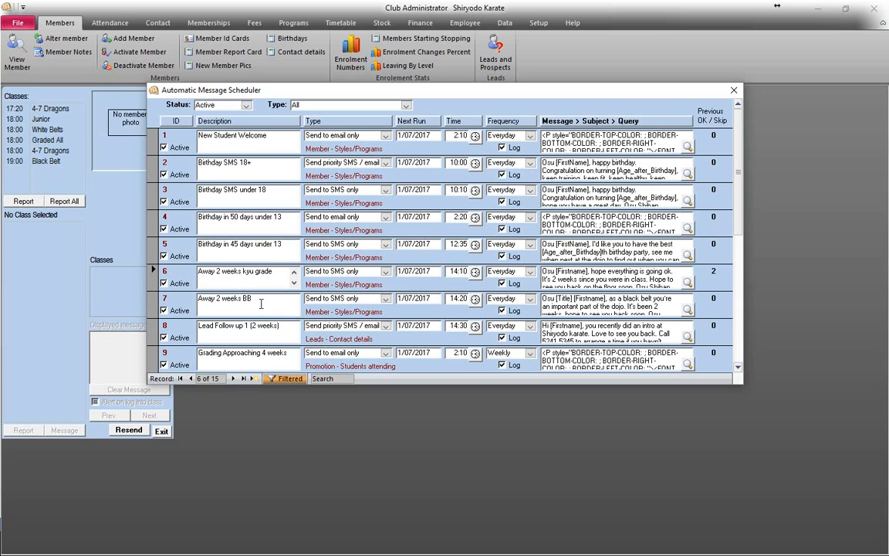
left_click(261, 303)
Deactivate the "New Student 2 weeks - All" scheduled message.
left_click(739, 367)
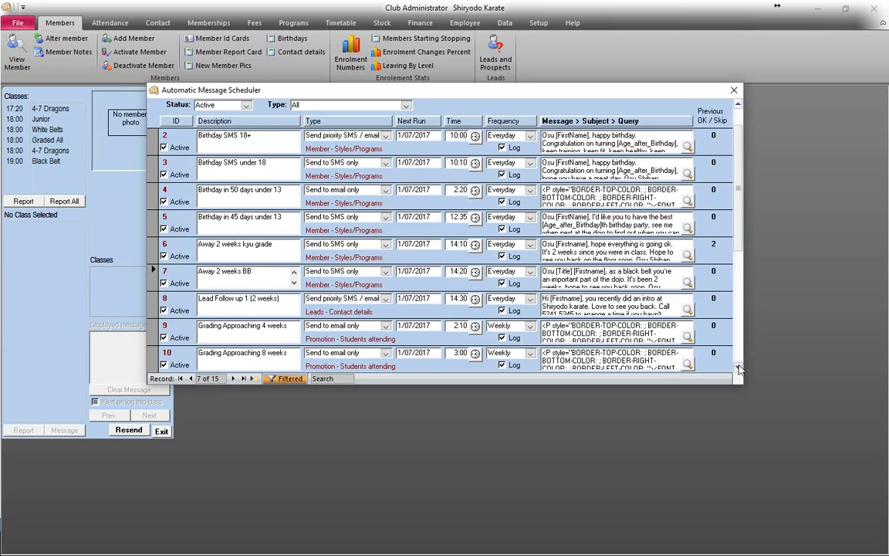
left_click(739, 367)
left_click(738, 367)
left_click(738, 368)
left_click(738, 367)
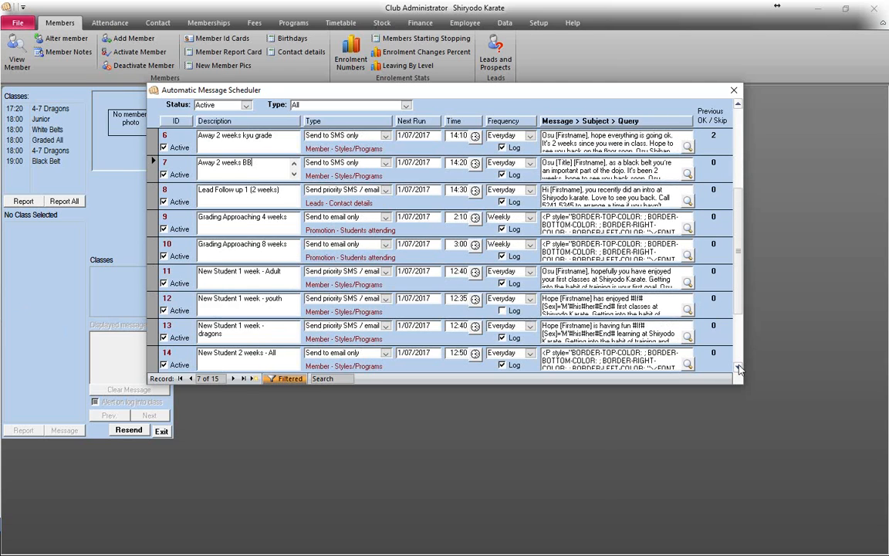
left_click(739, 367)
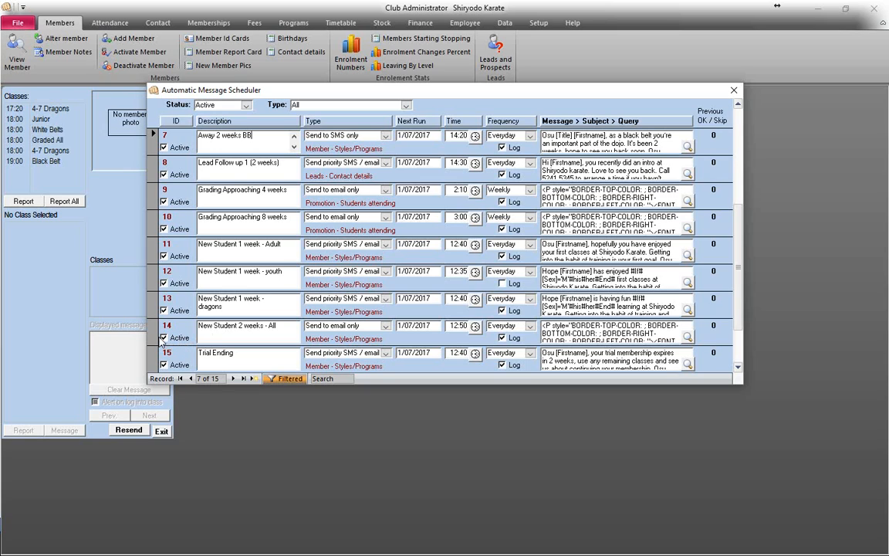
left_click(164, 338)
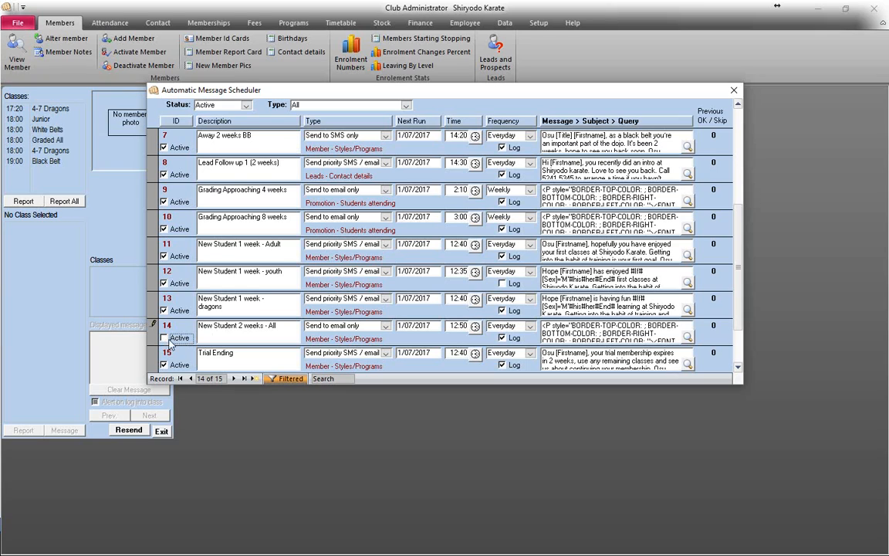
Reactivate the "New Student 2 weeks - All" scheduled message and read through its full HTML email text.
left_click(283, 328)
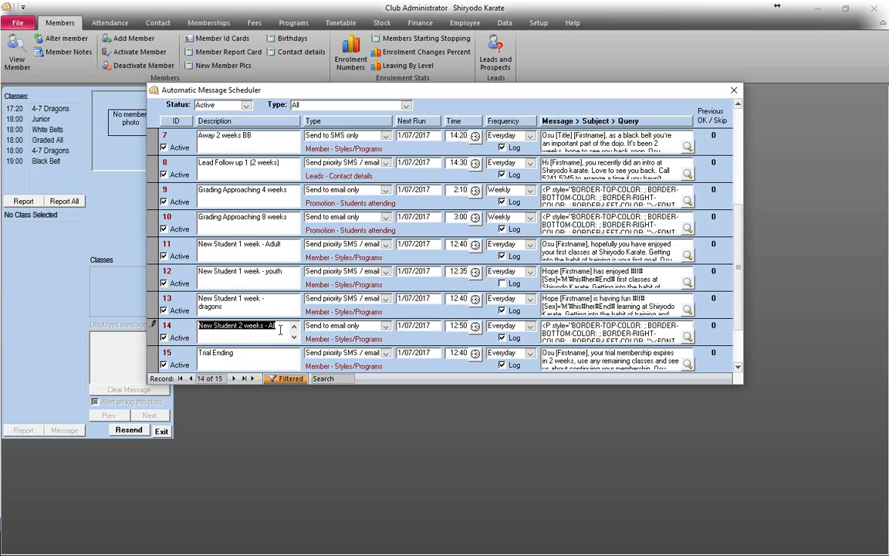
left_click(280, 328)
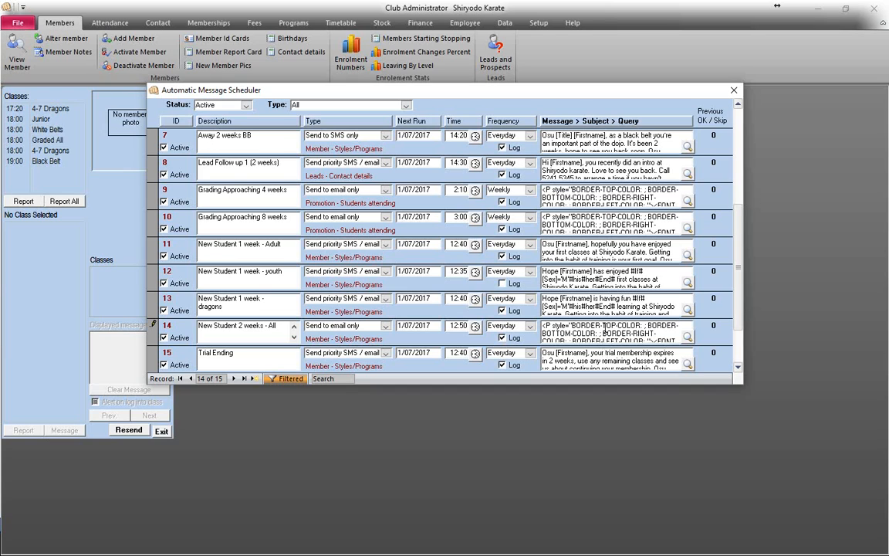
left_click(688, 337)
scroll(516, 222, "up", 8)
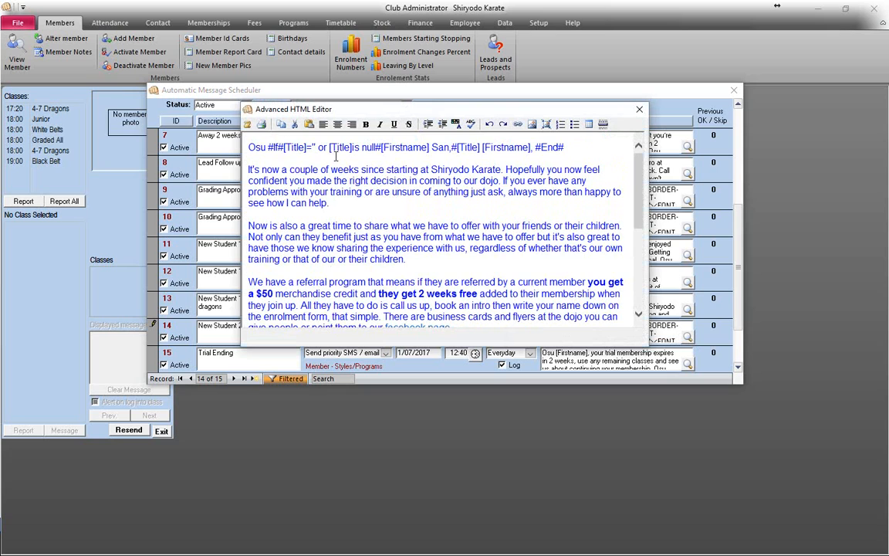
scroll(349, 178, "down", 3)
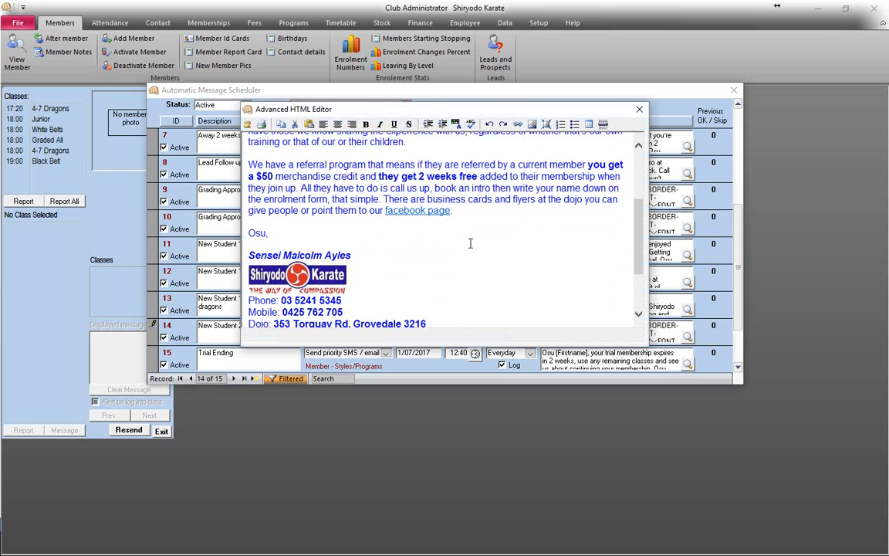
scroll(469, 247, "down", 1)
scroll(497, 261, "up", 2)
scroll(505, 264, "up", 3)
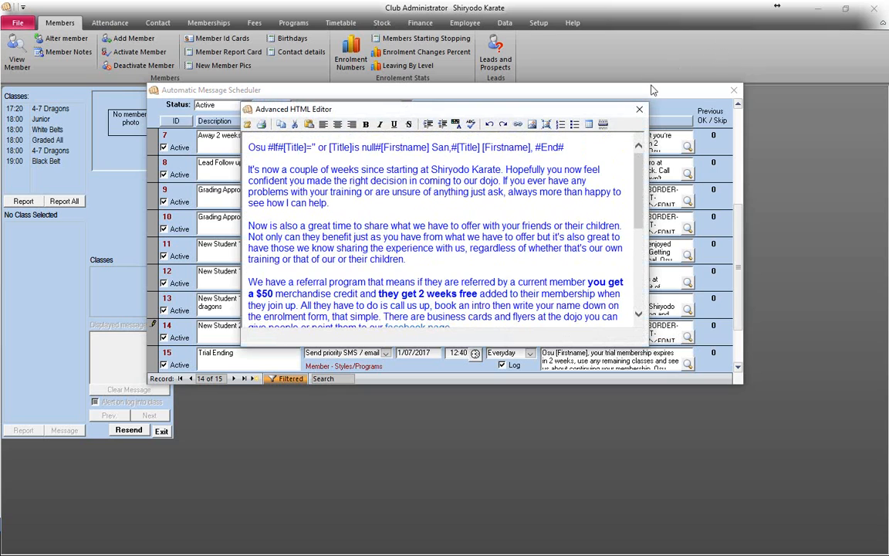
left_click(639, 109)
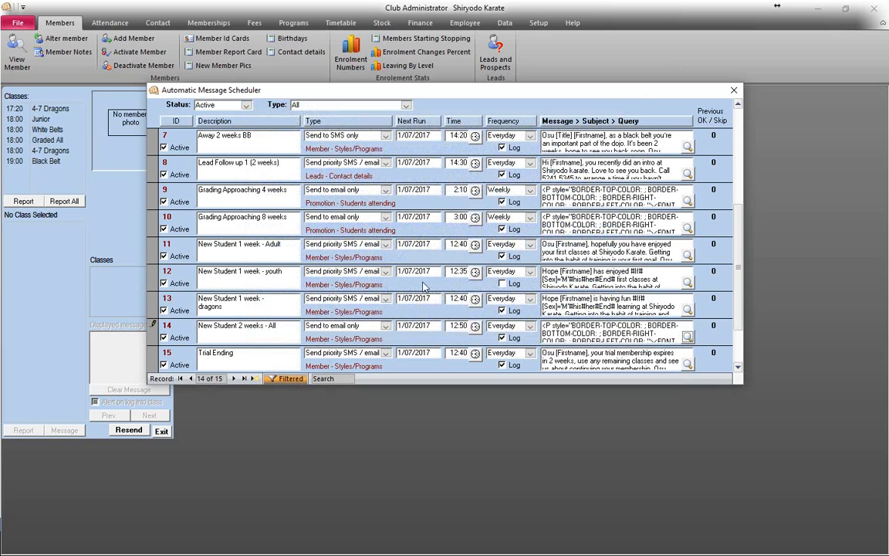
View the full text of the "New Student 1 week - Adult" scheduled message and close it.
double_click(625, 239)
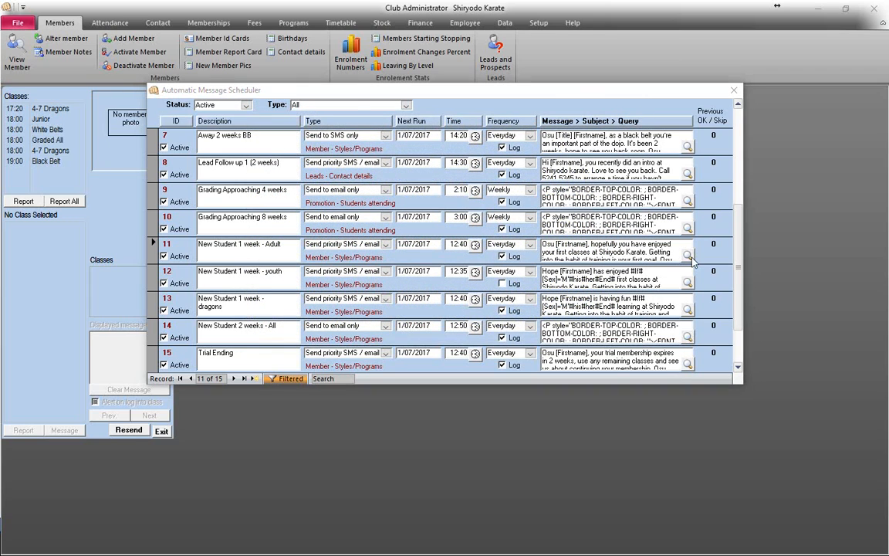
left_click(401, 146)
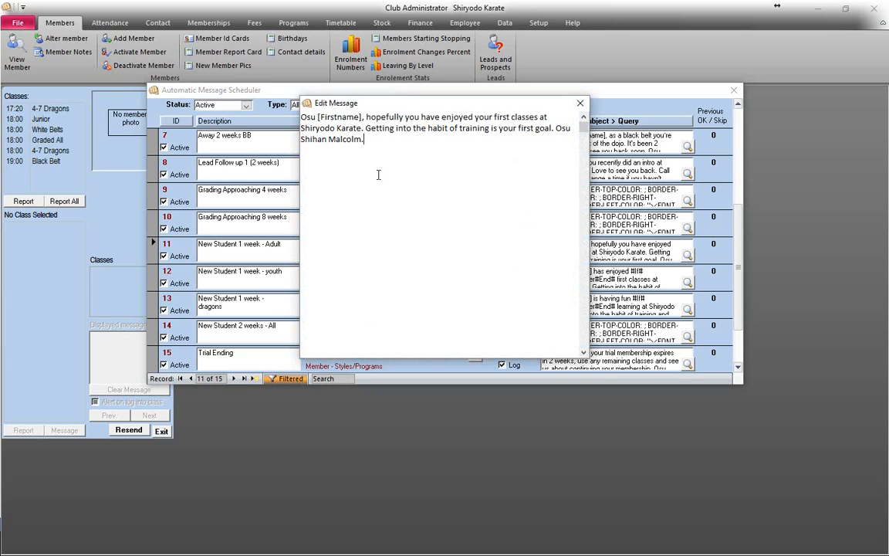
left_click(580, 103)
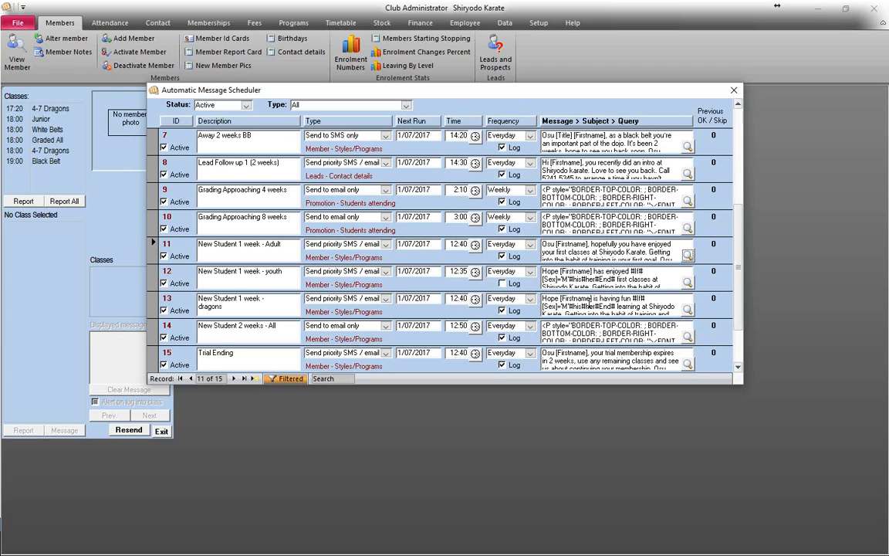
Open the message setup of "New Student 1 week - dragons" and examine its query data type options and selection criteria.
double_click(591, 300)
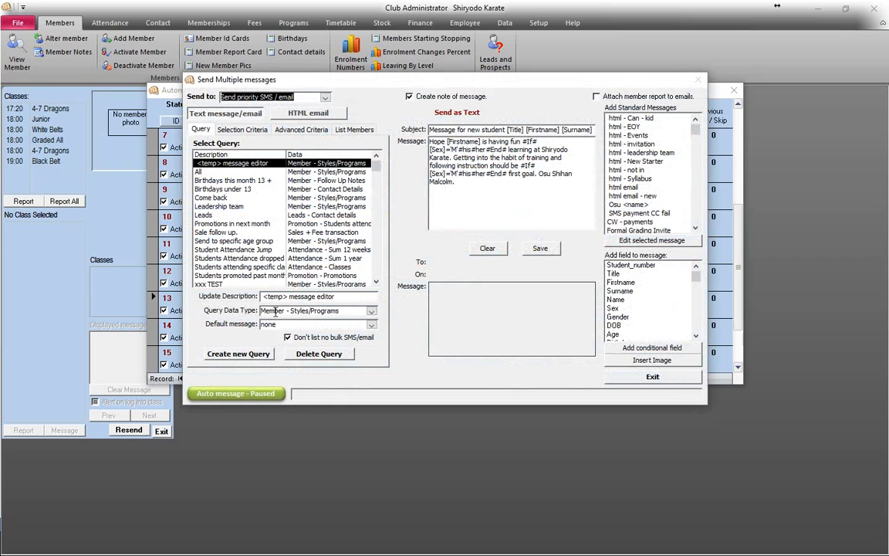
left_click(371, 310)
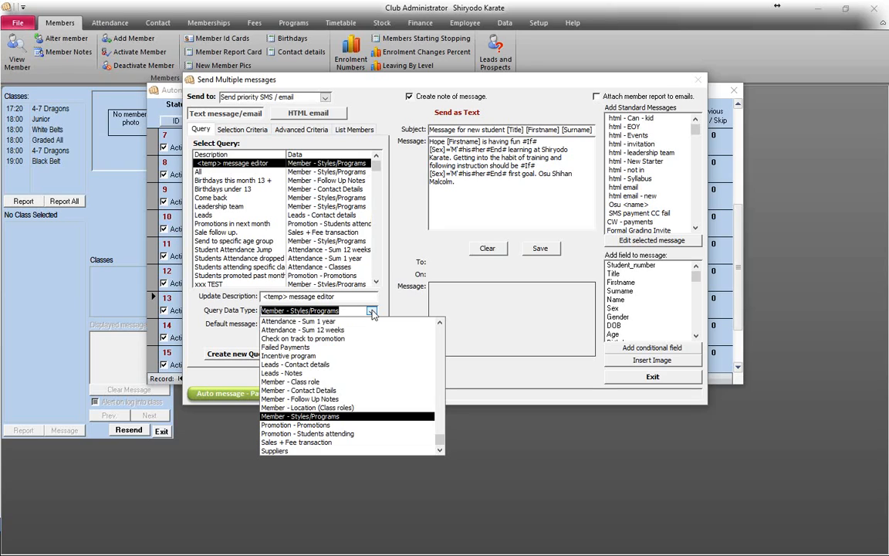
left_click(371, 311)
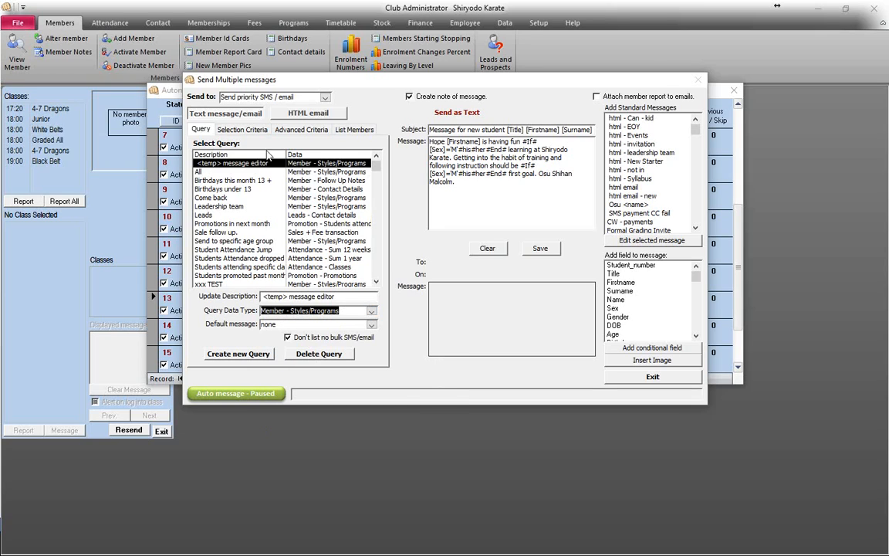
left_click(249, 134)
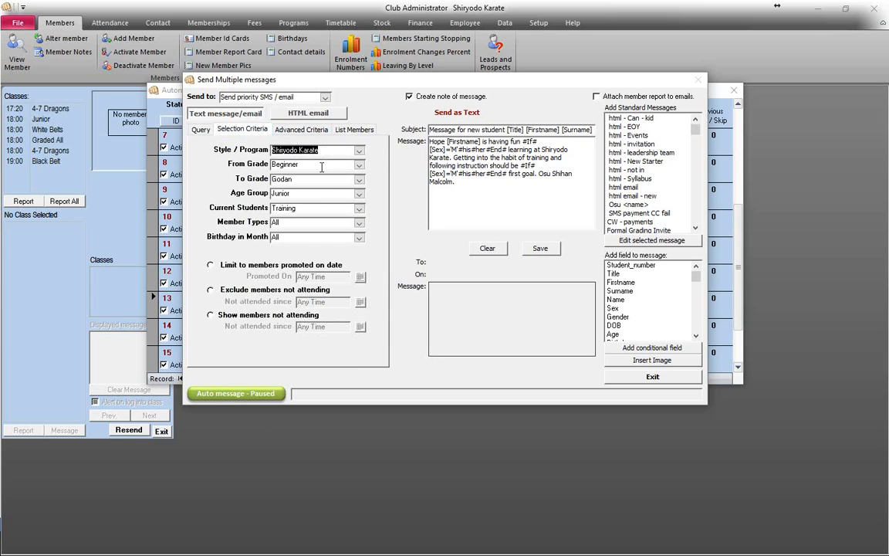
left_click(287, 195)
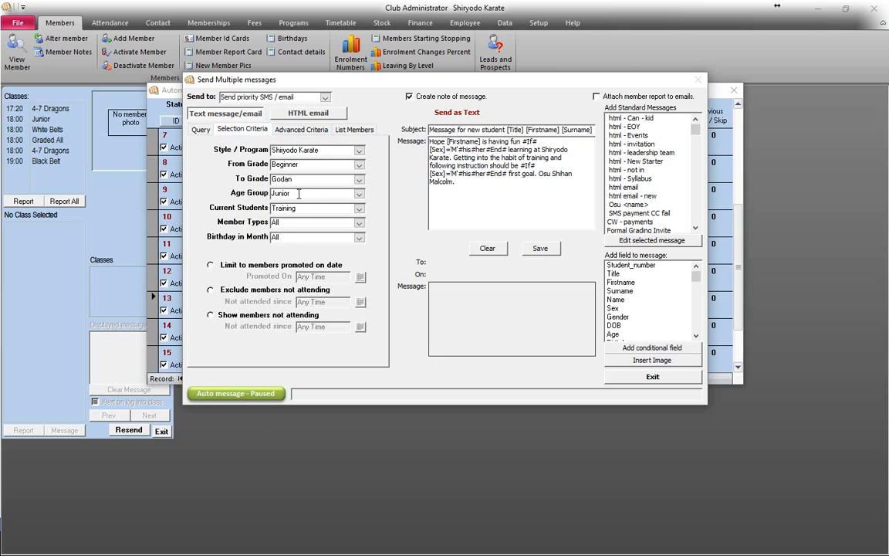
Examine the dragons message's advanced criteria and member list, and exit its message setup.
left_click(303, 130)
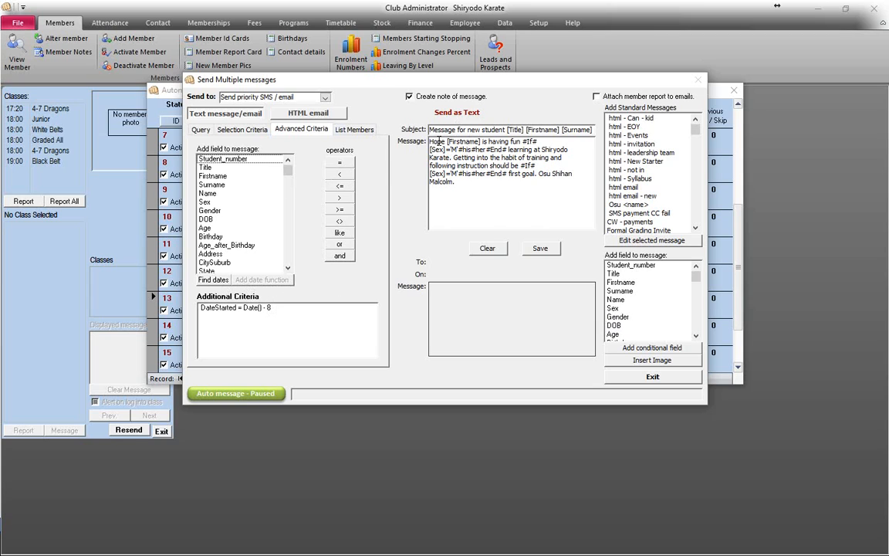
left_click(510, 143)
left_click(349, 131)
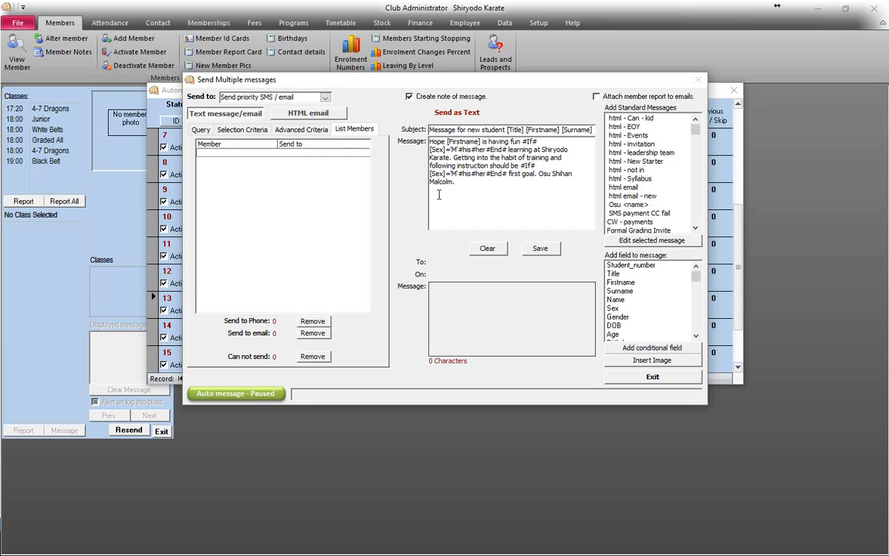
left_click(304, 131)
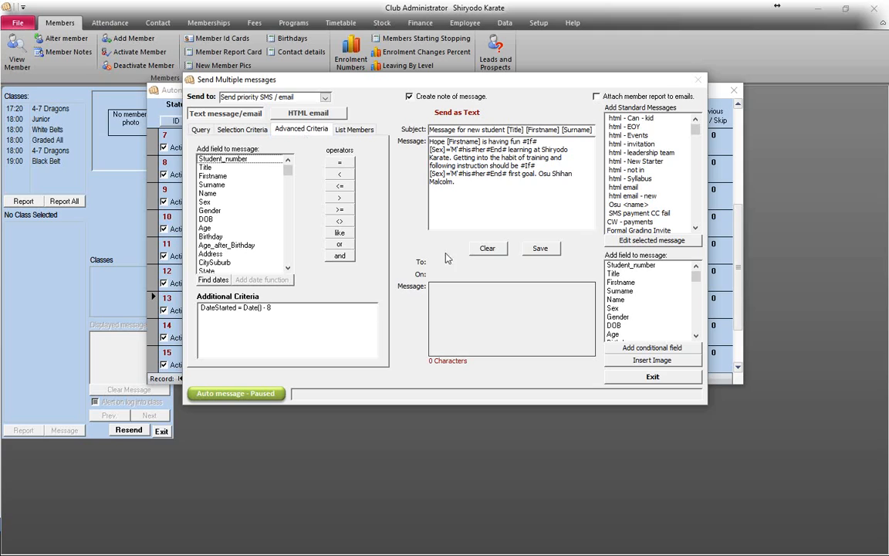
left_click(653, 377)
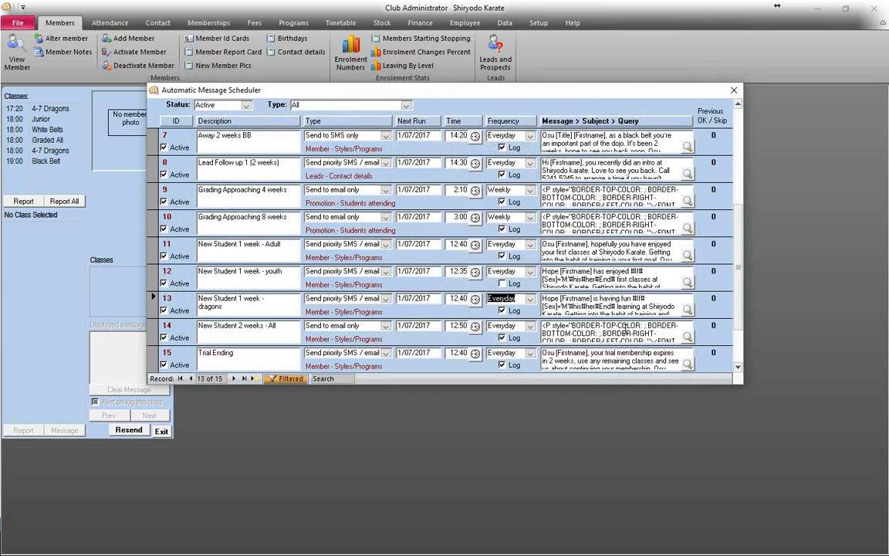
Add a new scheduled message with the description "Test Message" after the Trial Ending entry.
scroll(622, 328, "down", 2)
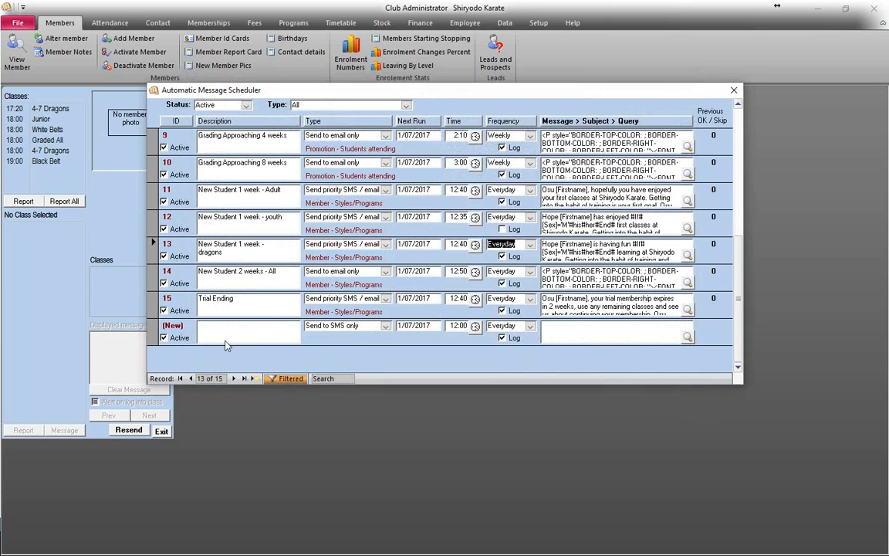
left_click(262, 330)
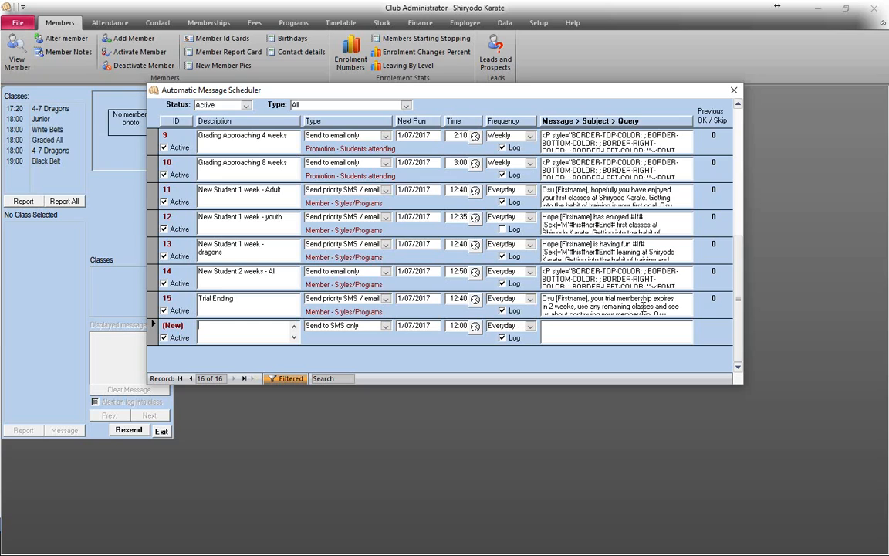
type("Te")
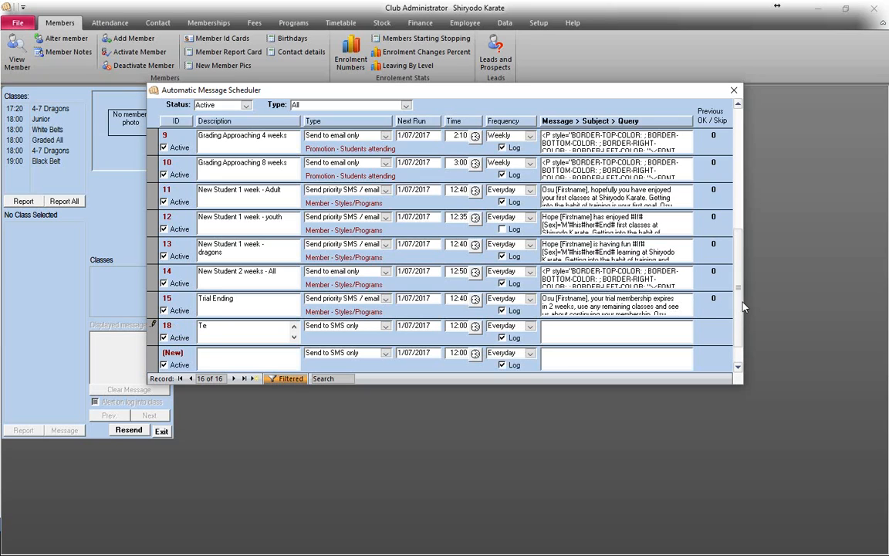
type("ztst Message")
double_click(620, 331)
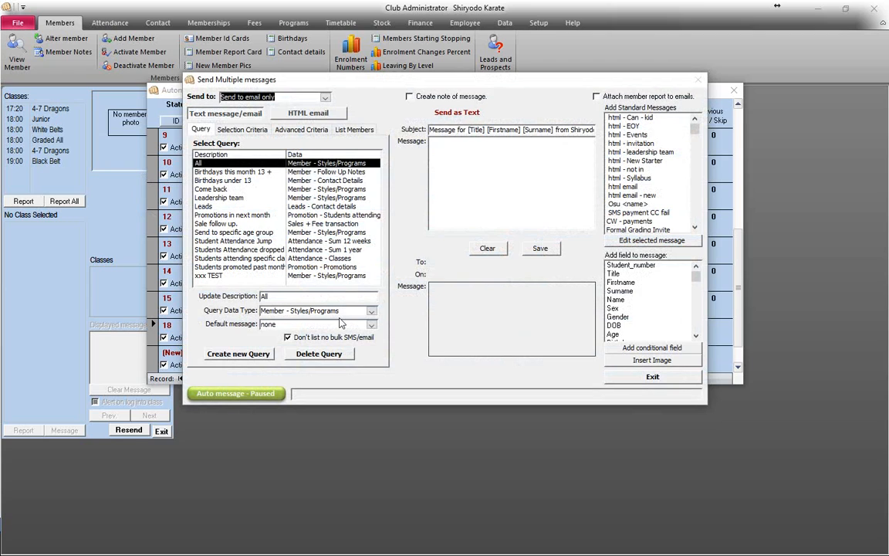
left_click(243, 131)
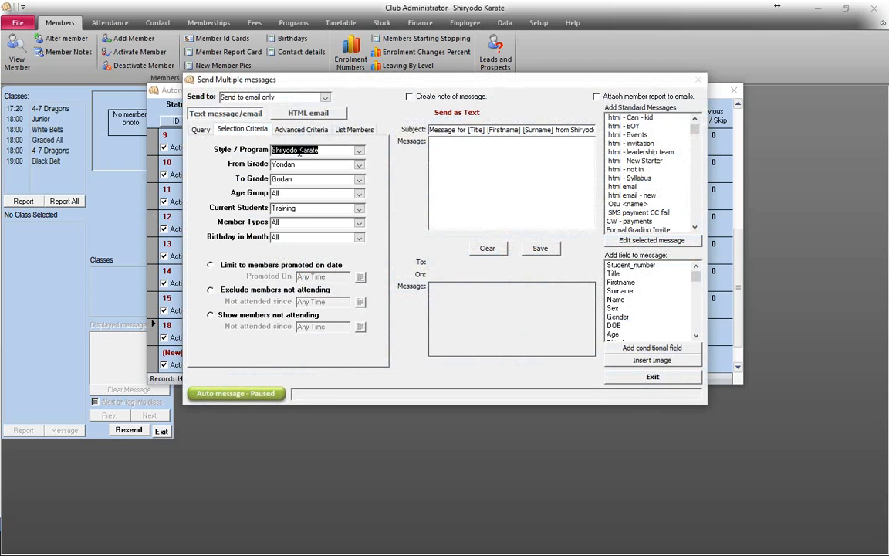
left_click(358, 167)
left_click(358, 167)
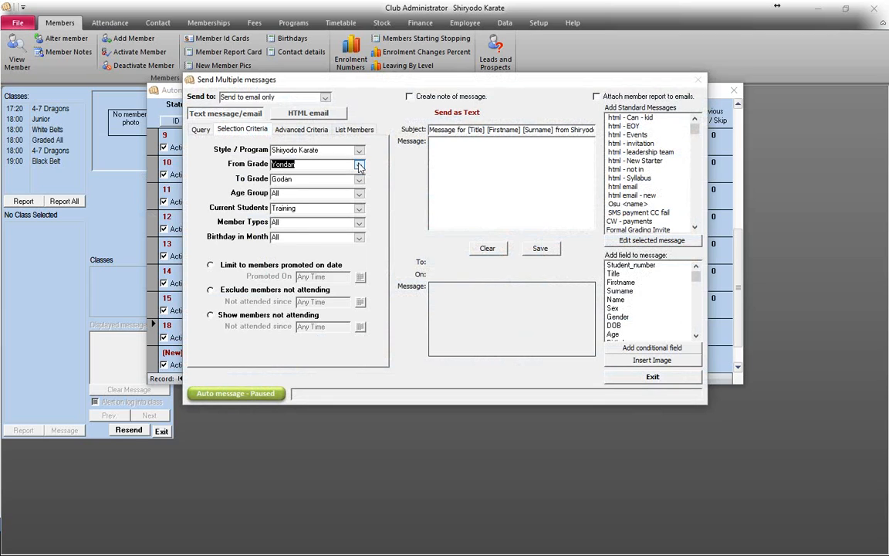
left_click(359, 167)
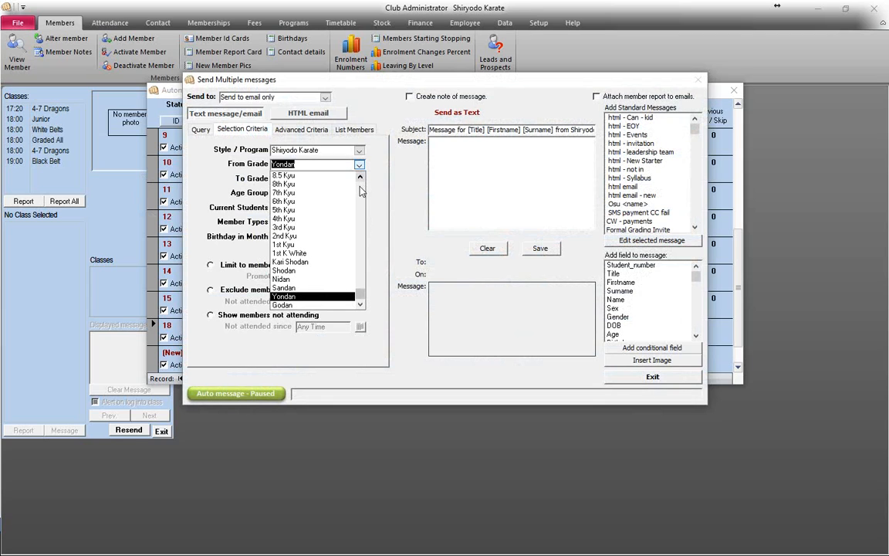
scroll(359, 189, "up", 1)
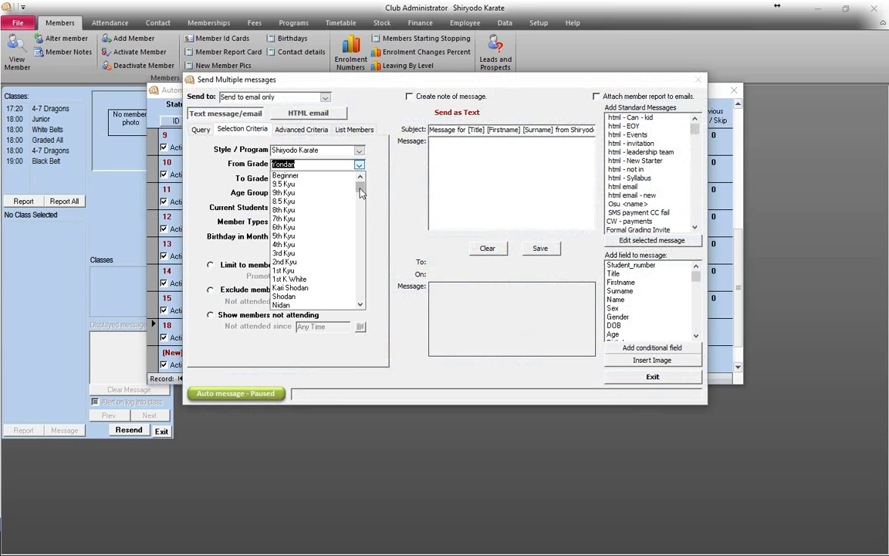
left_click(308, 290)
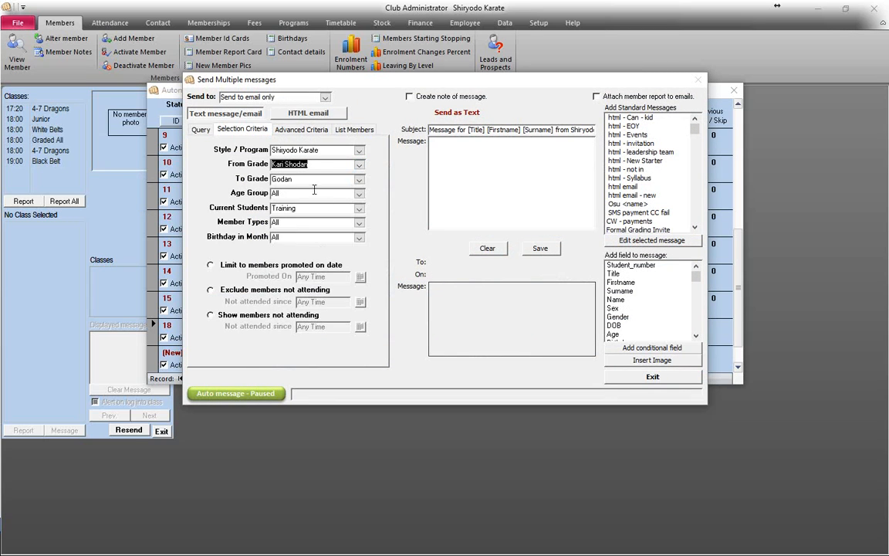
Add an advanced date criterion on DateStopped using "X days after date" with 30 days.
left_click(303, 131)
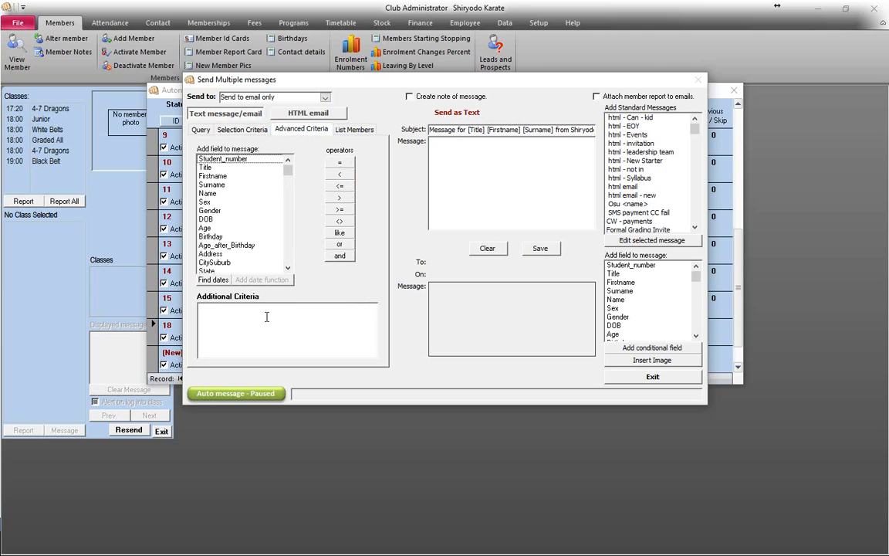
left_click(212, 280)
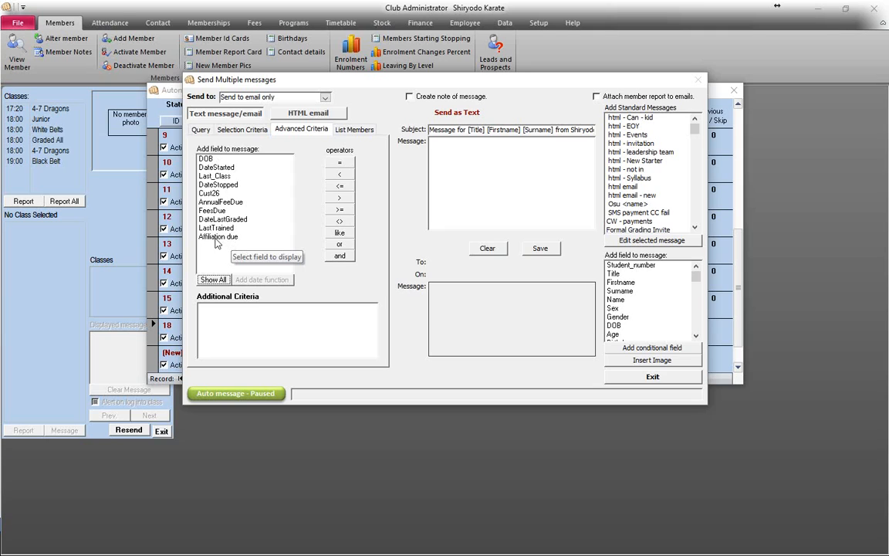
left_click(218, 185)
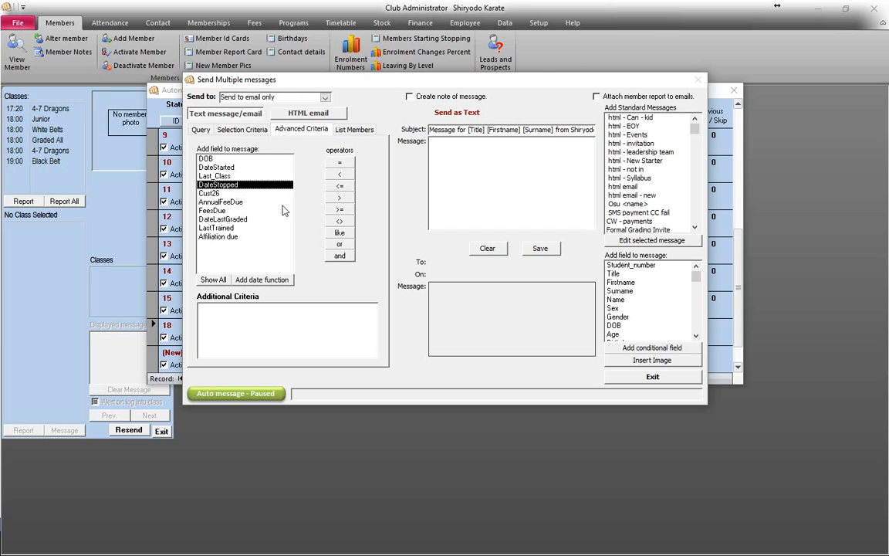
left_click(261, 280)
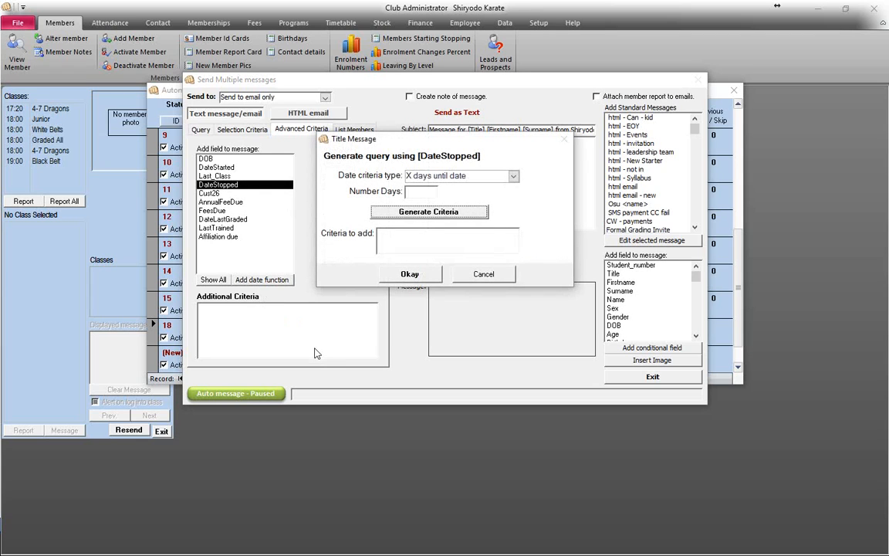
left_click(513, 177)
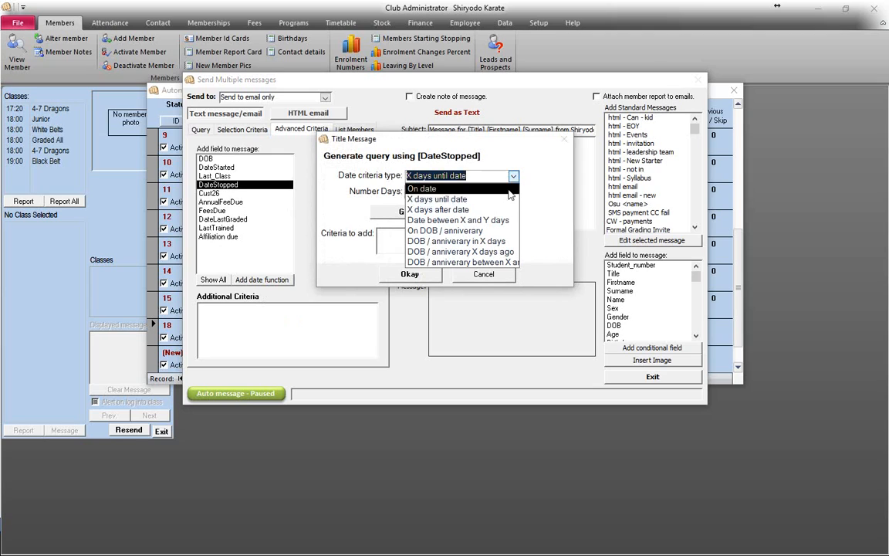
left_click(499, 214)
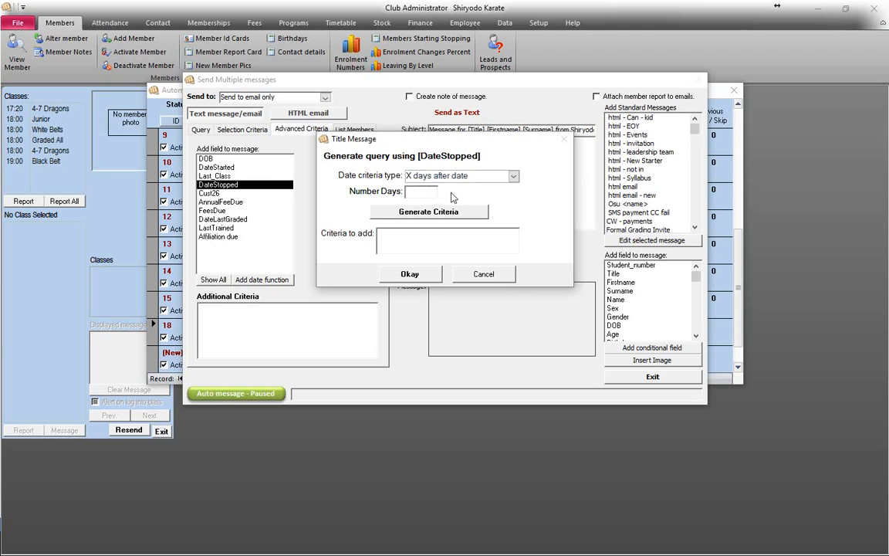
type("60")
key("BackSpace")
left_click(428, 213)
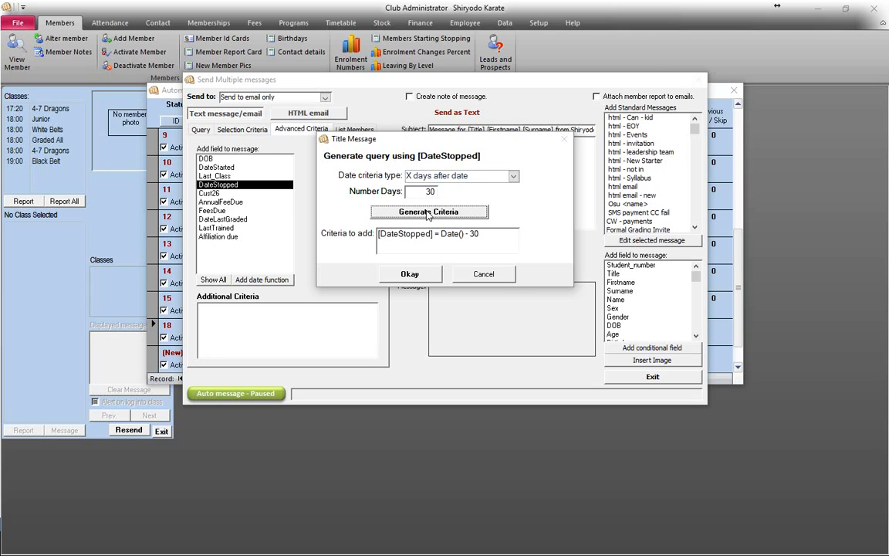
left_click(409, 274)
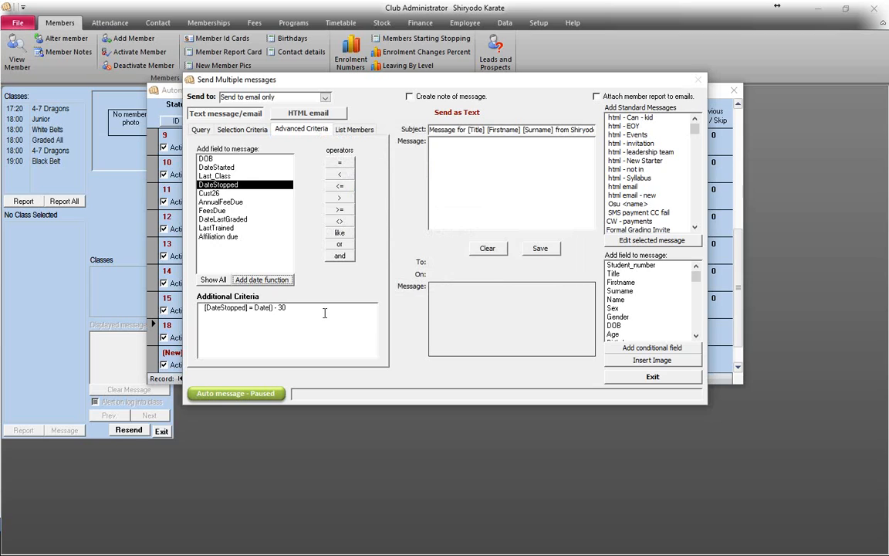
Switch the message delivery to SMS only and back to email only.
left_click(444, 151)
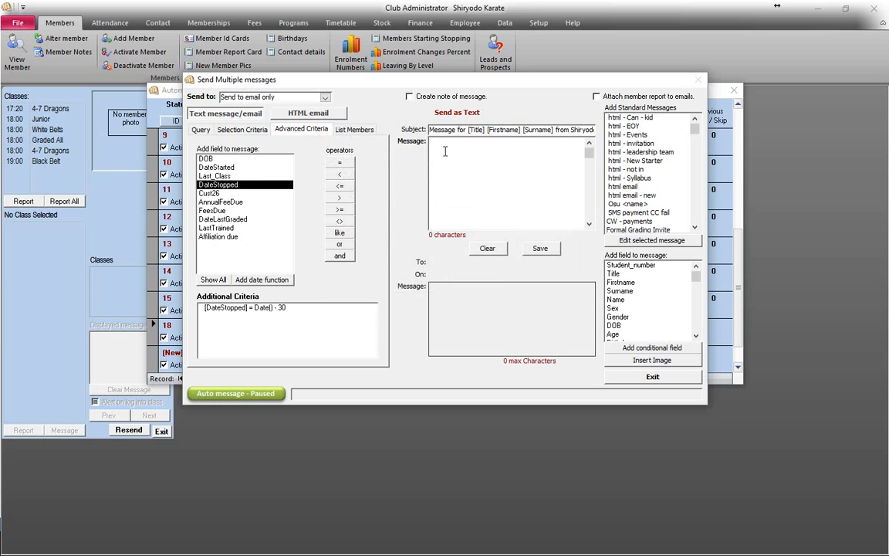
left_click(325, 97)
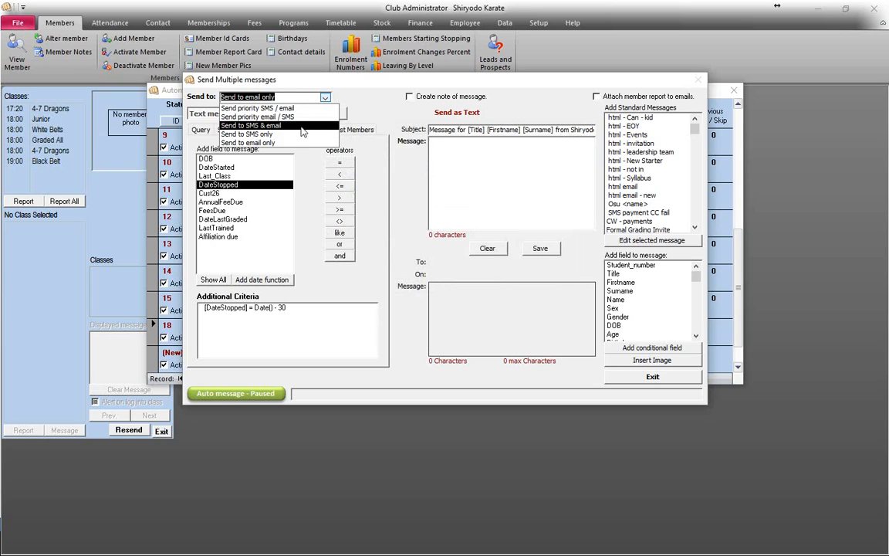
left_click(255, 134)
left_click(324, 98)
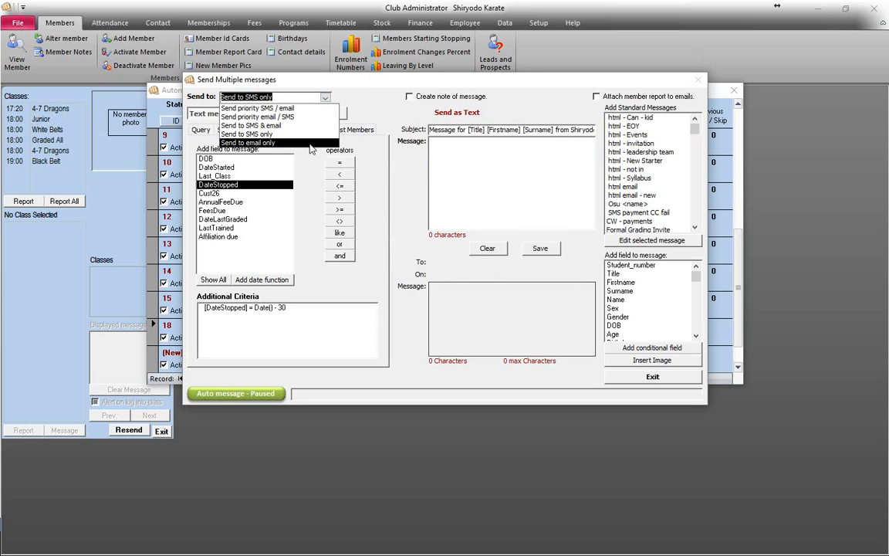
left_click(311, 142)
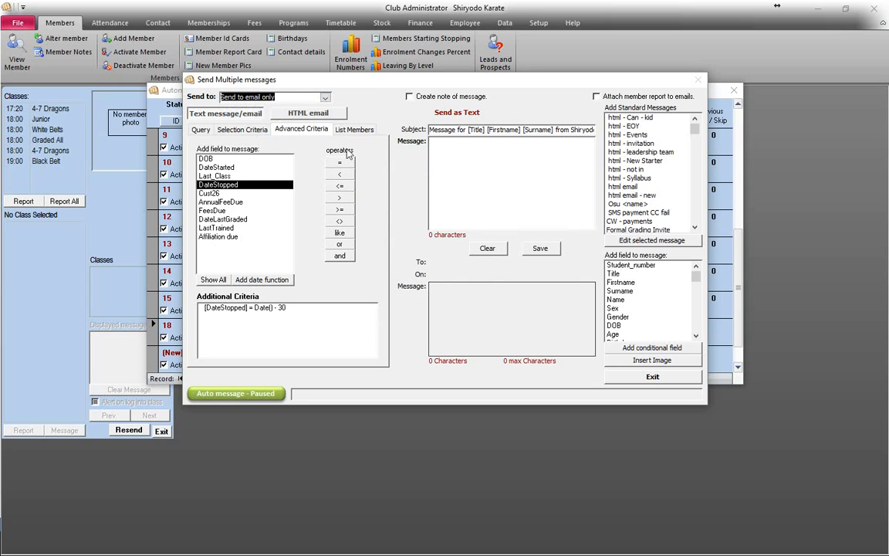
left_click(502, 187)
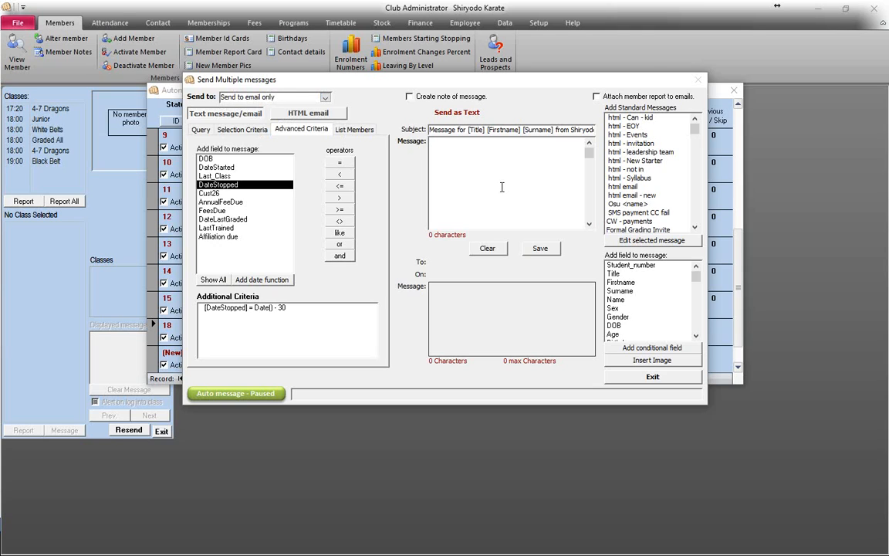
Set the message up as an HTML email, insert the "html email - new" standard message and review its content.
left_click(308, 113)
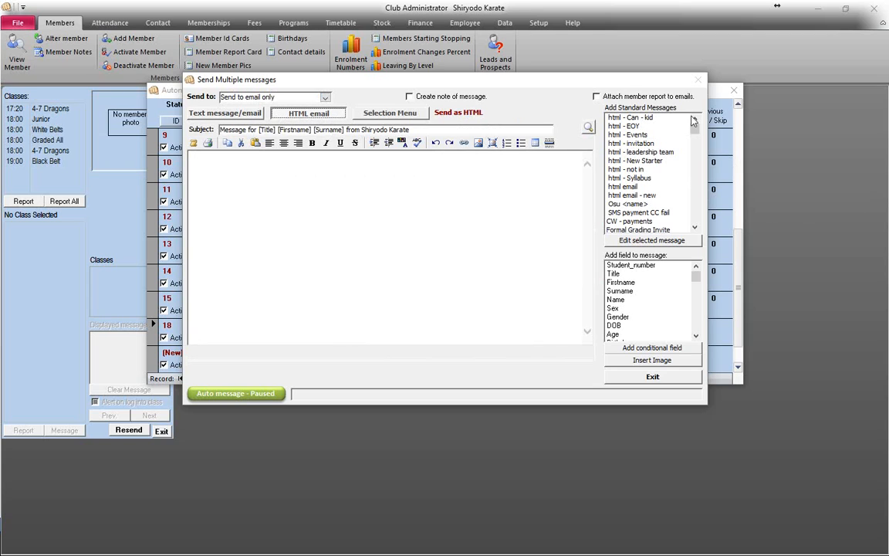
left_click(637, 196)
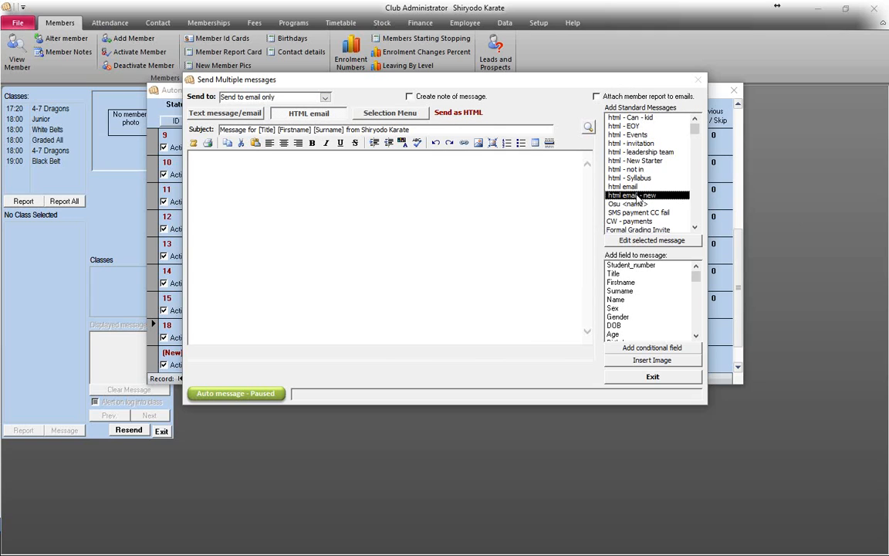
double_click(638, 195)
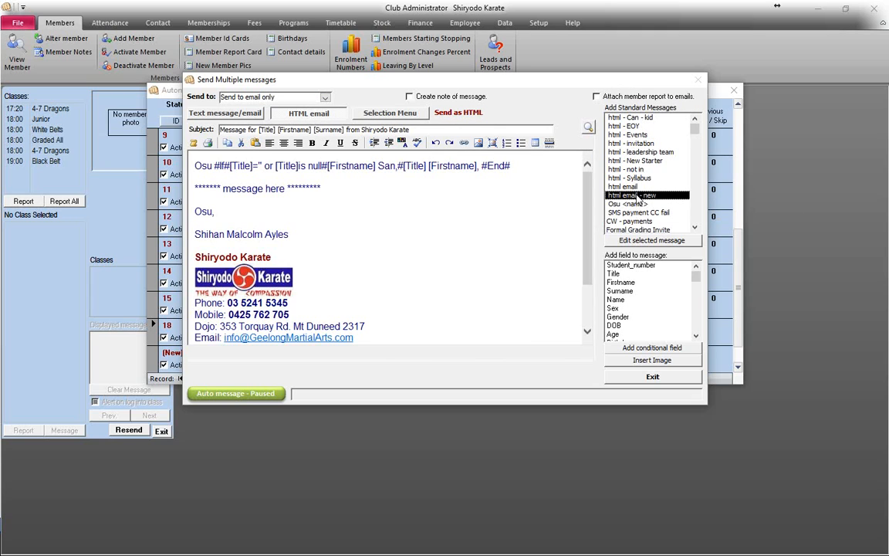
scroll(482, 219, "down", 5)
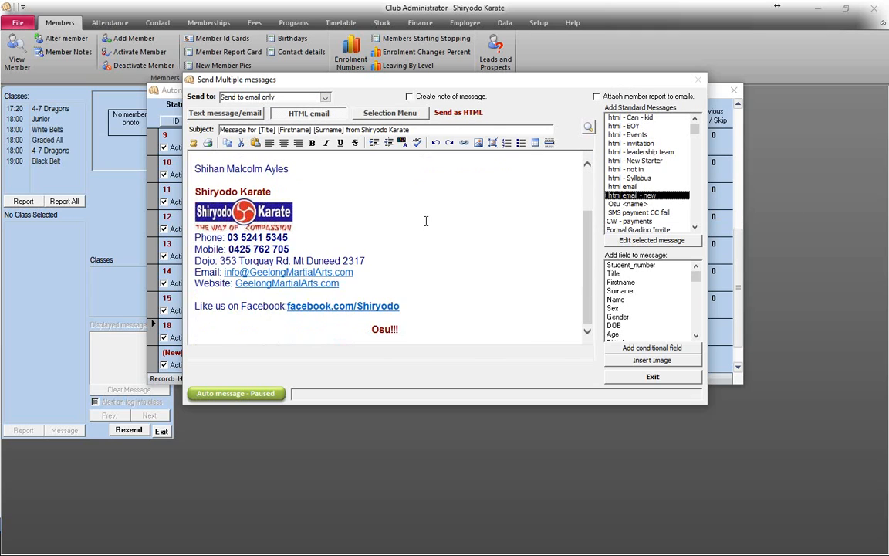
scroll(463, 219, "up", 5)
scroll(427, 199, "down", 2)
scroll(397, 208, "up", 2)
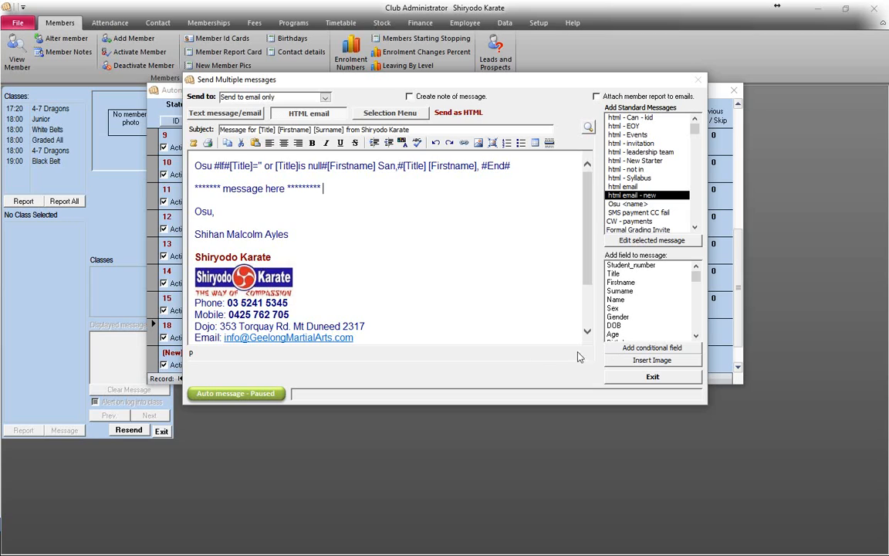
Start inserting an image, switch to the browser and copy the address of the lead photo in the "Breaking Seminar 2017" news article.
left_click(643, 360)
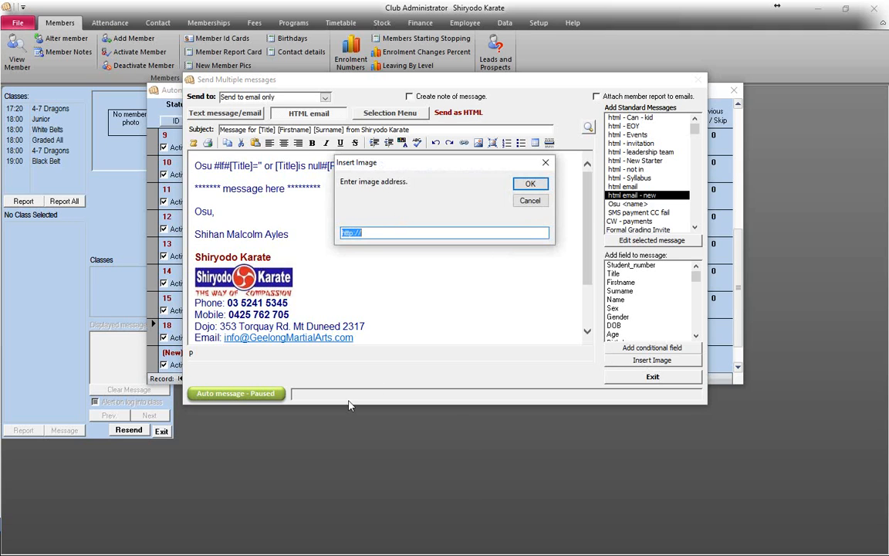
key("alt+Tab")
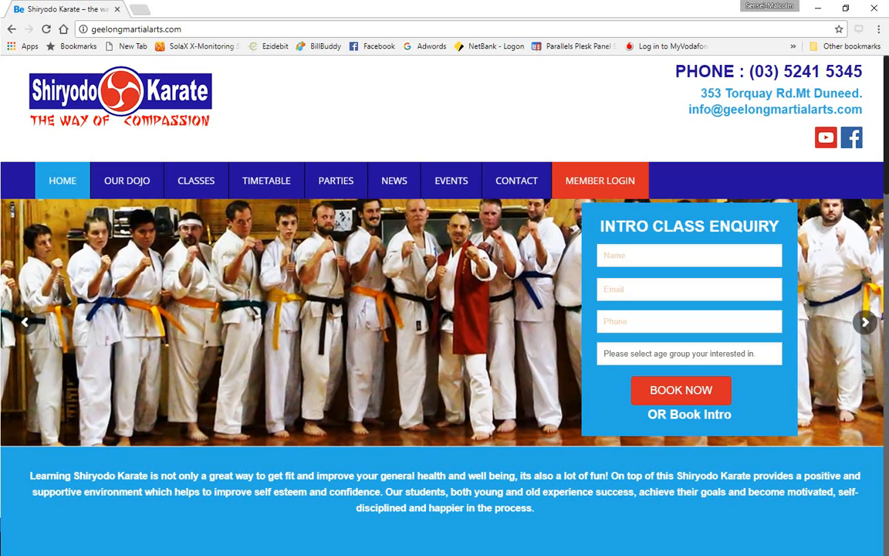
left_click(390, 184)
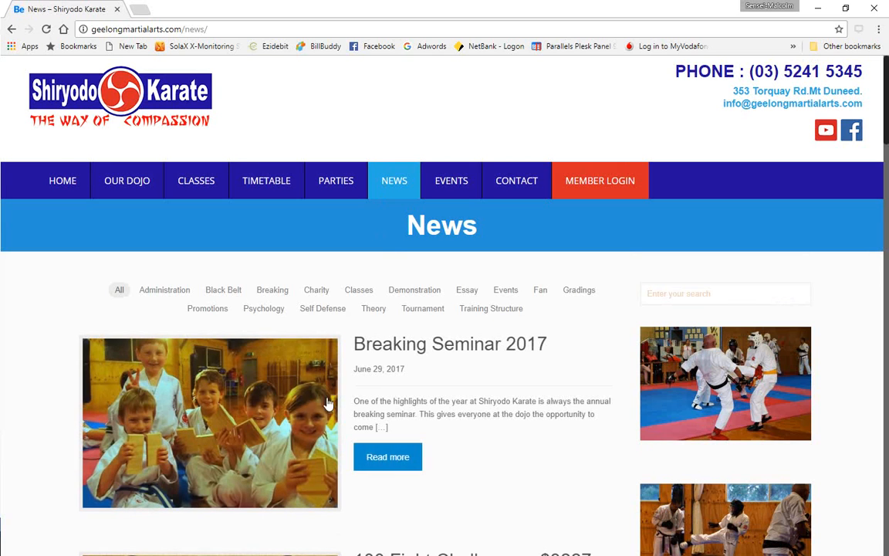
left_click(387, 463)
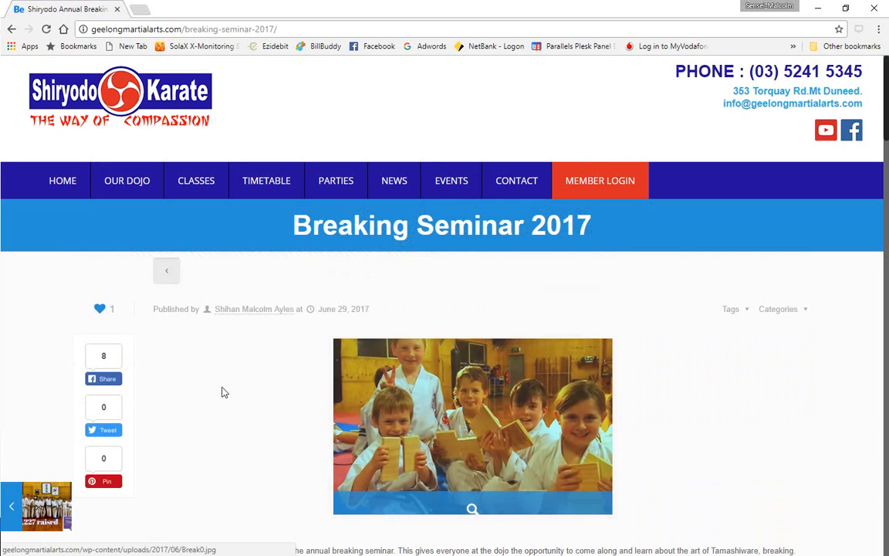
scroll(224, 391, "down", 2)
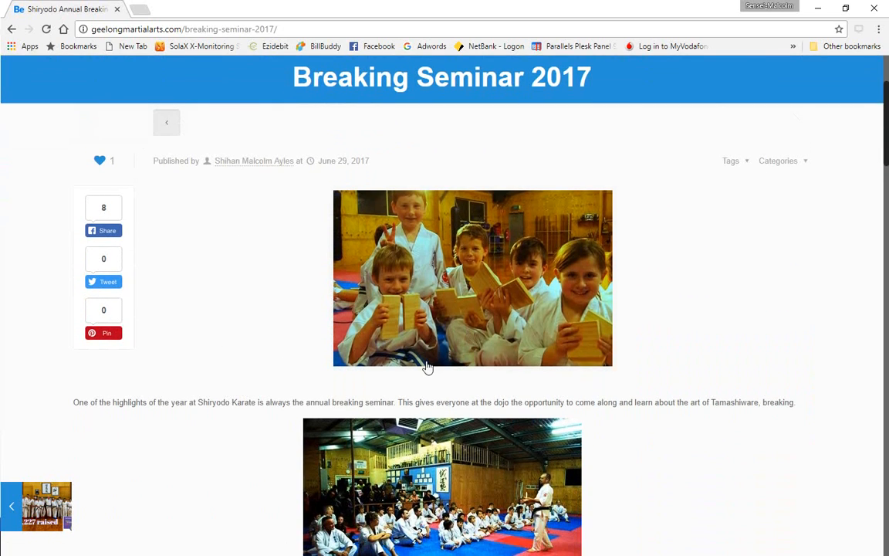
left_click(460, 274)
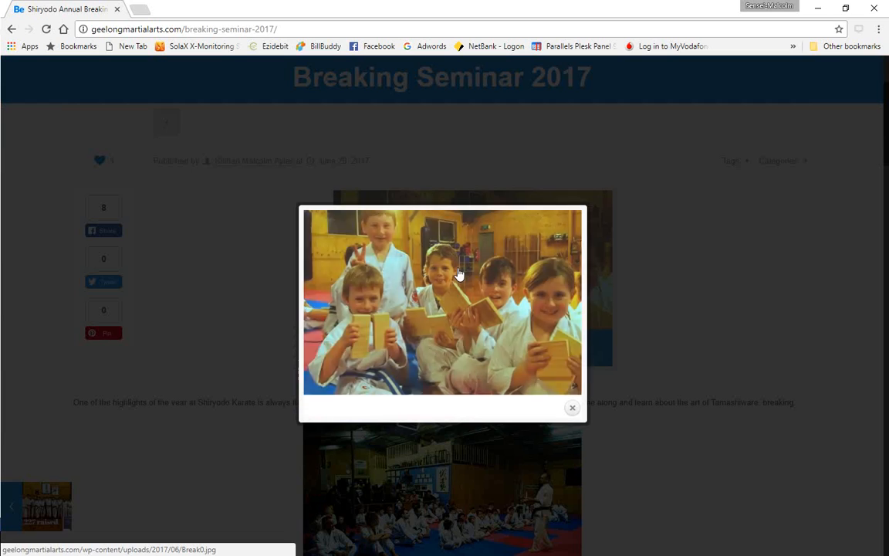
right_click(448, 276)
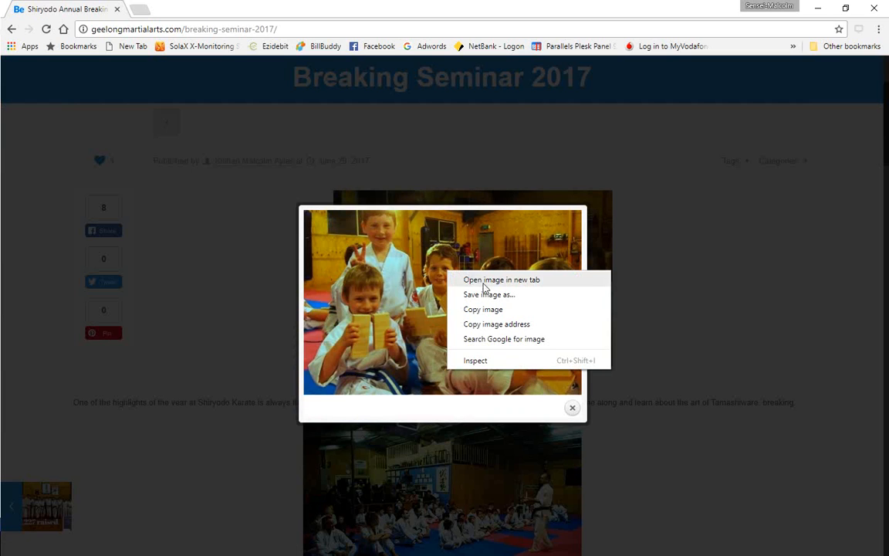
left_click(504, 324)
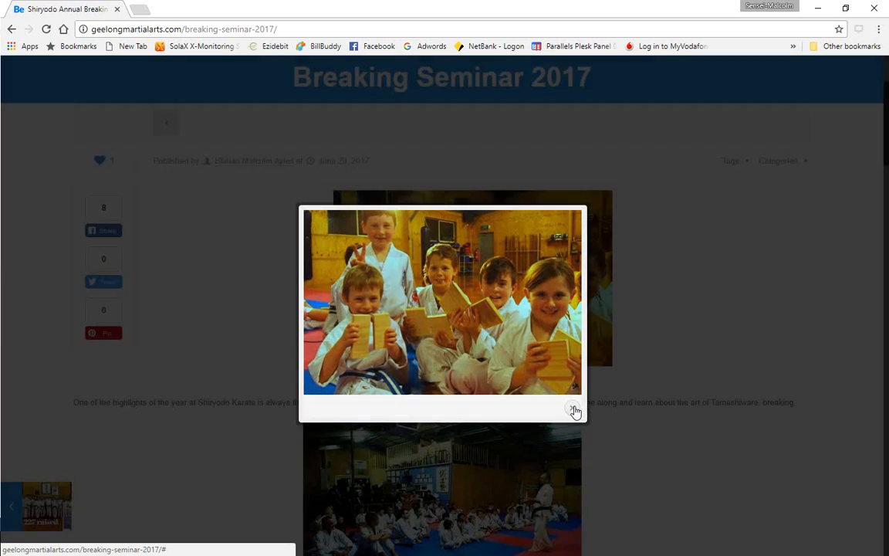
left_click(575, 410)
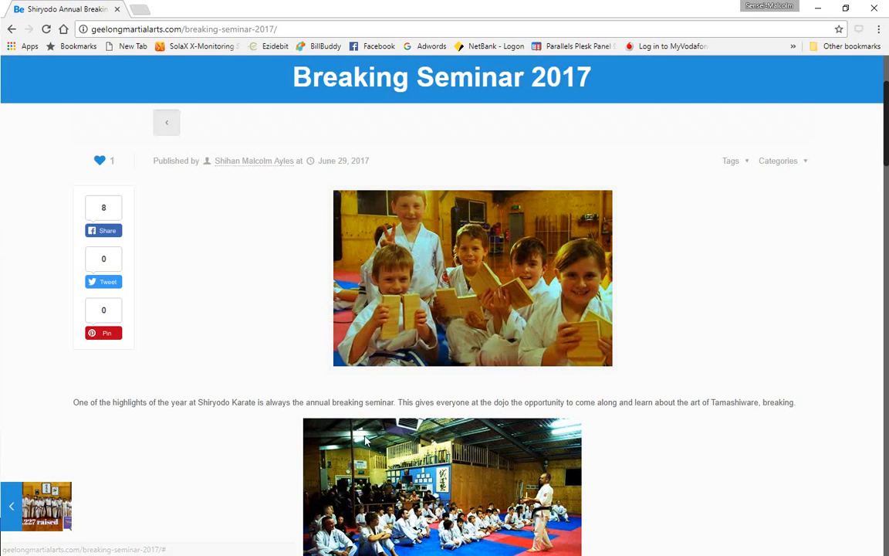
scroll(333, 407, "down", 3)
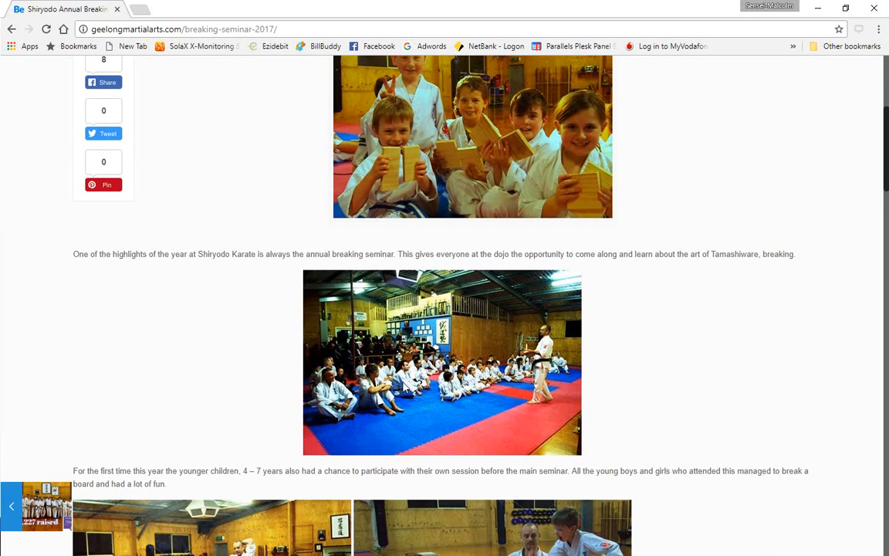
right_click(403, 383)
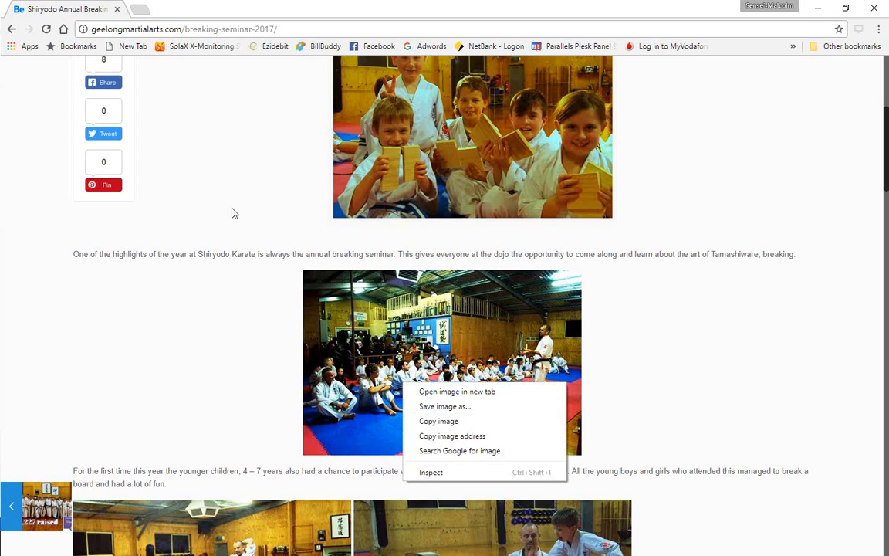
Return to Club Administrator and insert the image into the email using the copied Break0.jpg address.
left_click(820, 7)
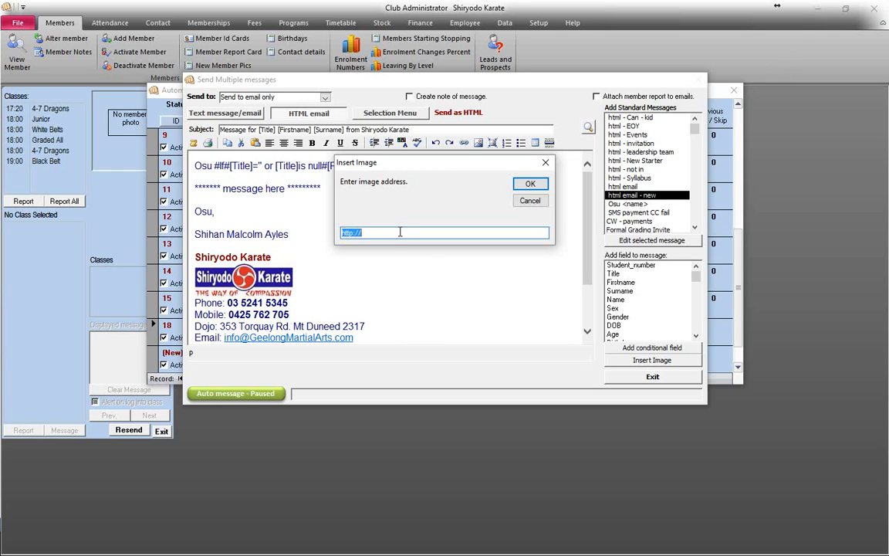
right_click(452, 234)
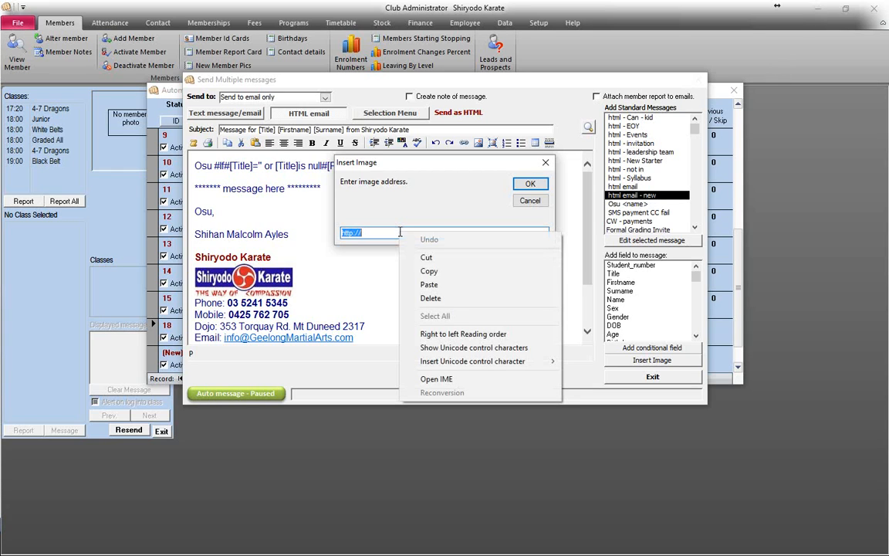
left_click(442, 286)
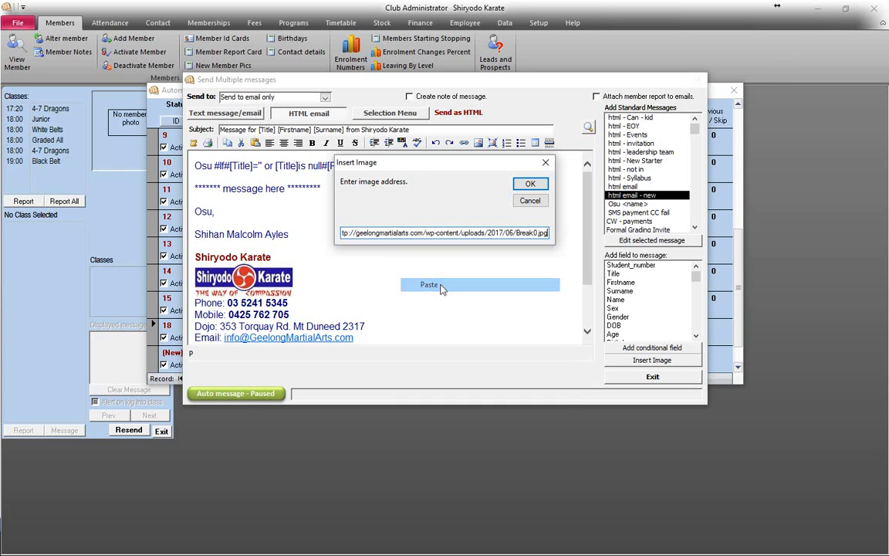
left_click(533, 185)
left_click_drag(589, 221, 589, 311)
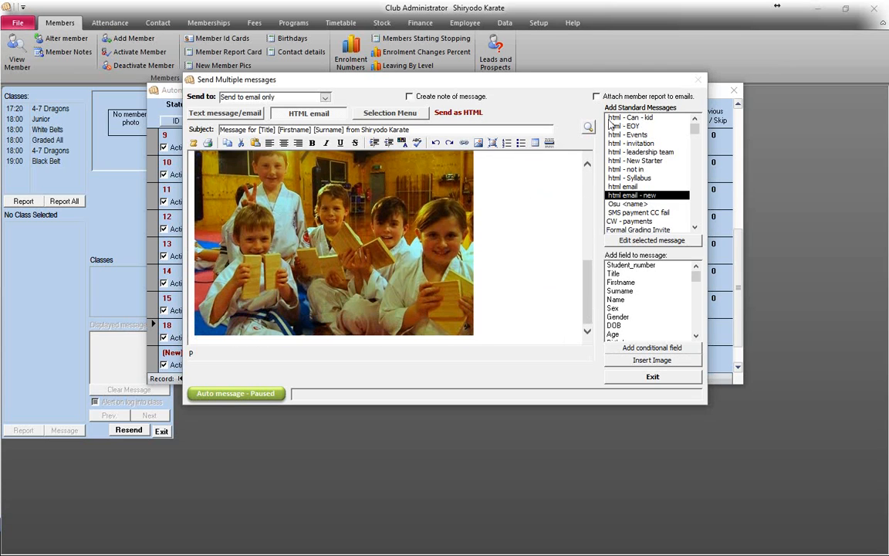
Open the email in the Advanced HTML Editor and move the photo onto its own line below the "message here" placeholder.
left_click(588, 128)
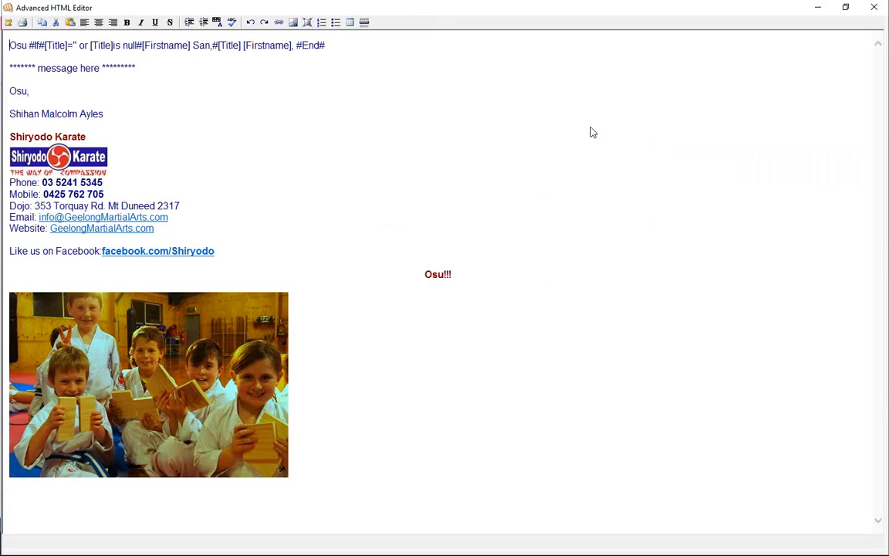
left_click_drag(114, 365, 170, 76)
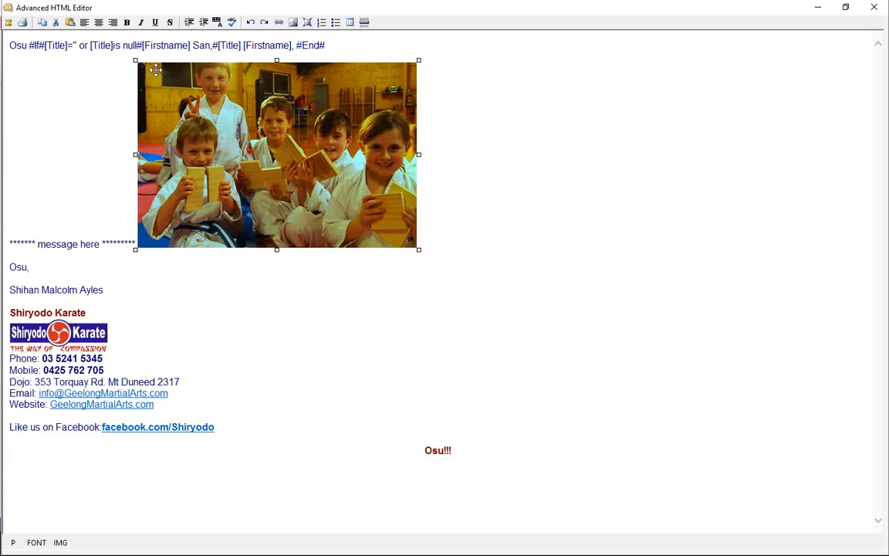
left_click(128, 243)
left_click(257, 225)
key("Return")
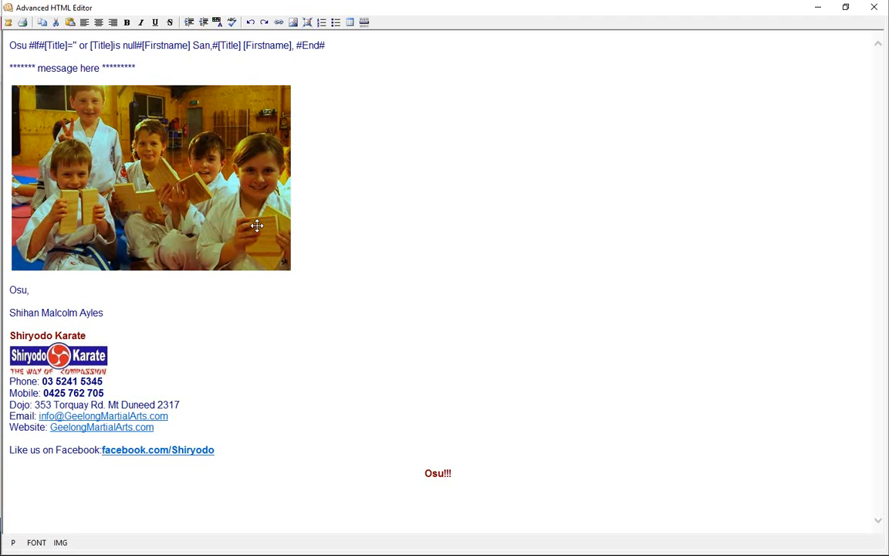
Shrink the photo proportionally to about half its size.
left_click(202, 177)
left_click_drag(294, 272, 163, 191)
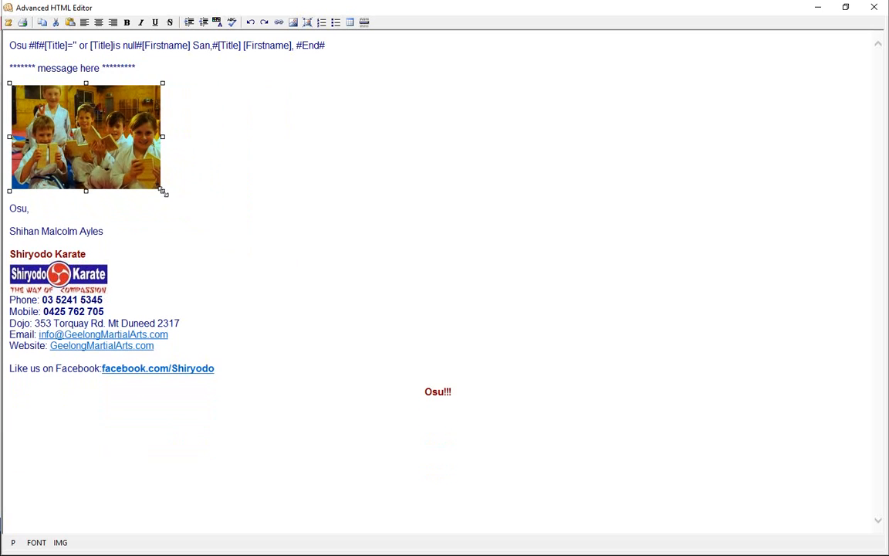
left_click(253, 165)
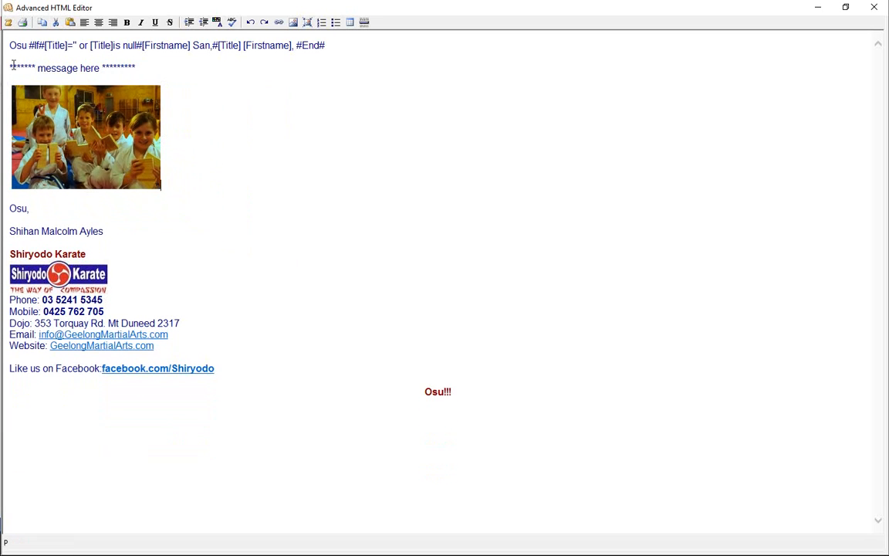
Replace the "message here" placeholder with "your missing a lot of great events since you left. would love to see you back.".
left_click_drag(9, 68, 132, 72)
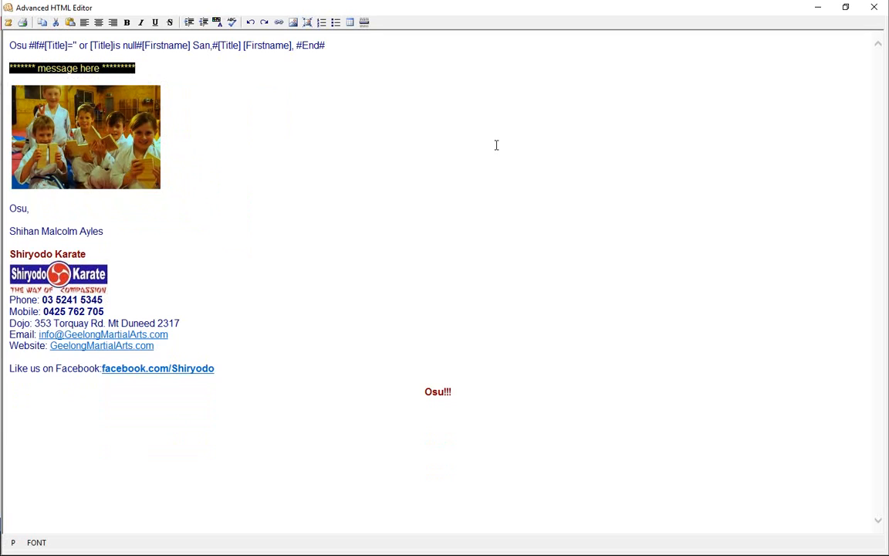
type("your ")
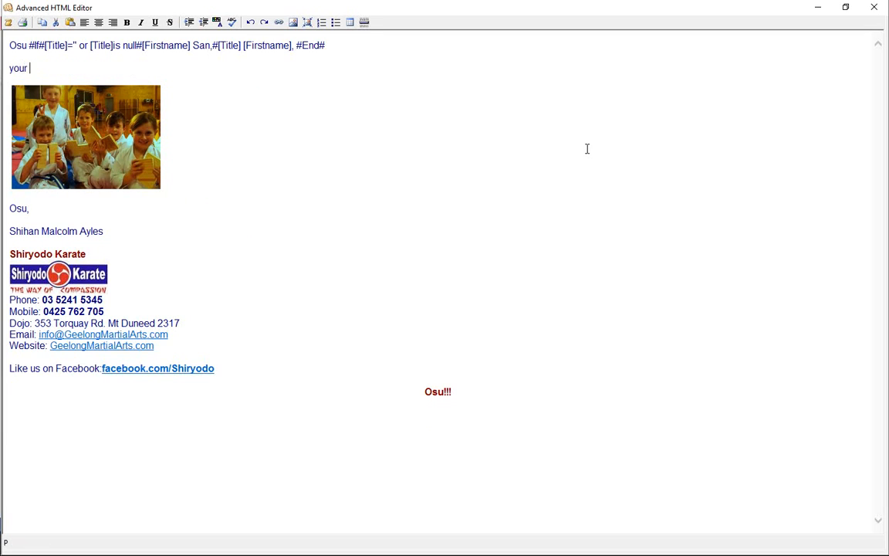
type("missing a lot of g")
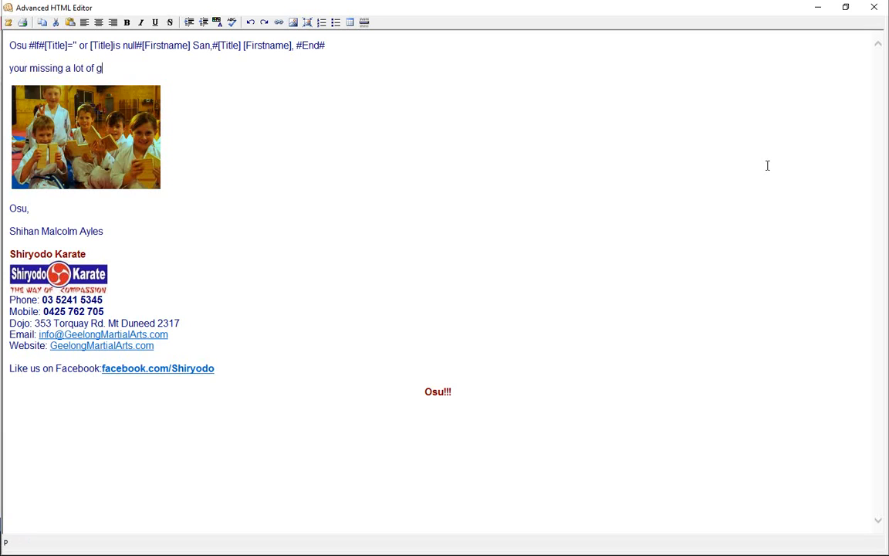
type("reat events since ")
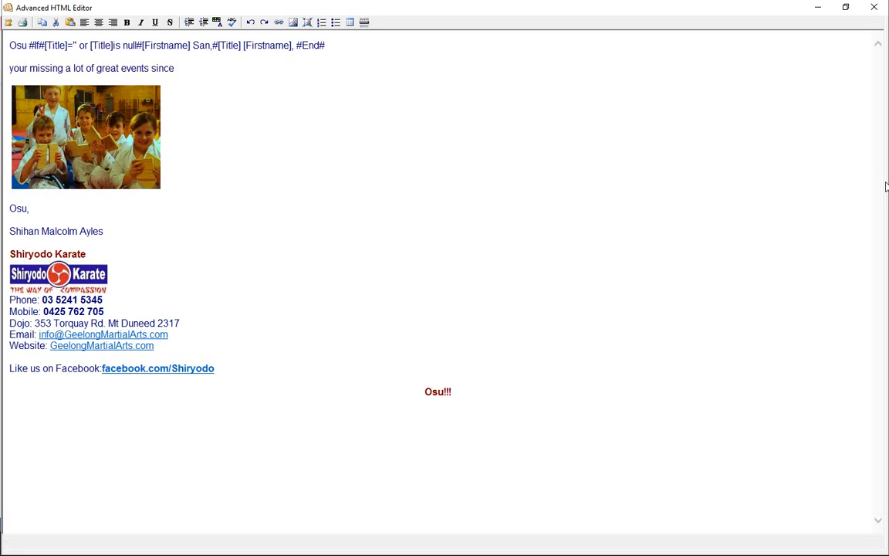
type("you left. would love ")
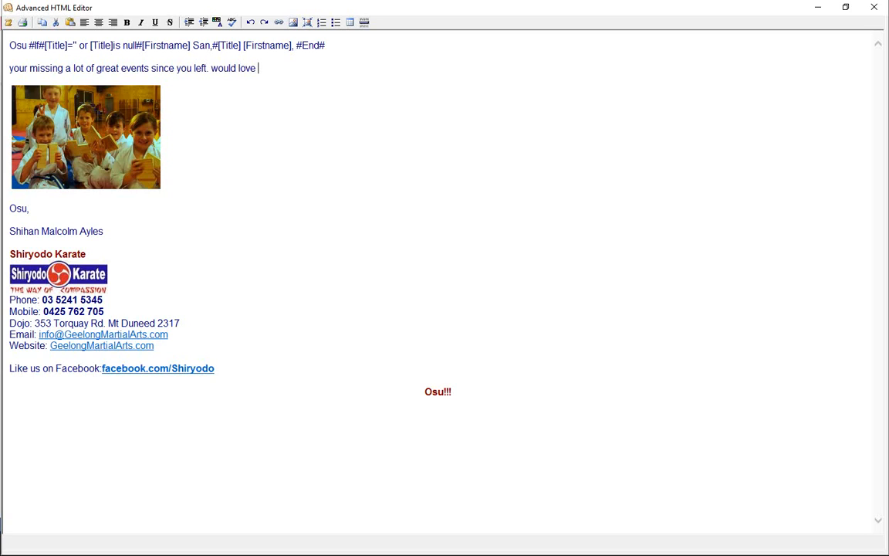
type("to see you back")
type(".")
Add a new line above the photo reading "Check out our breaking seminar".
key("Return")
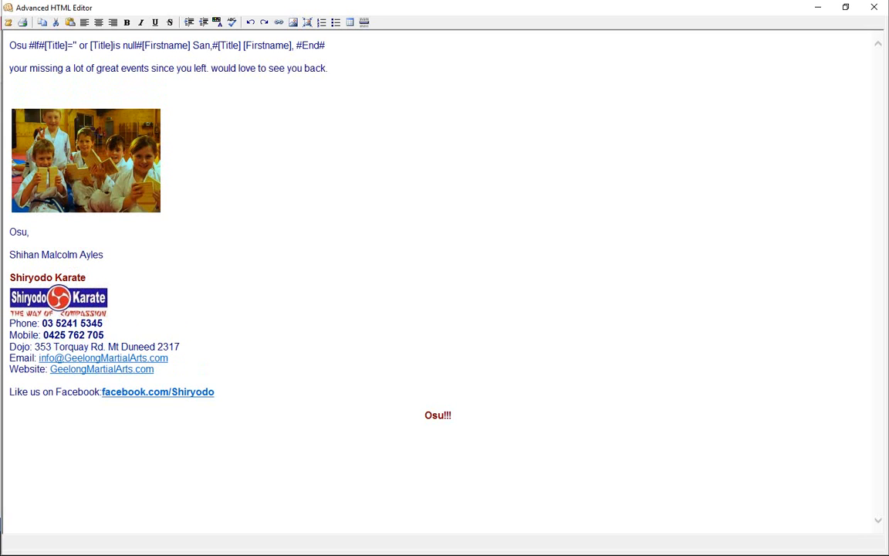
type("Che")
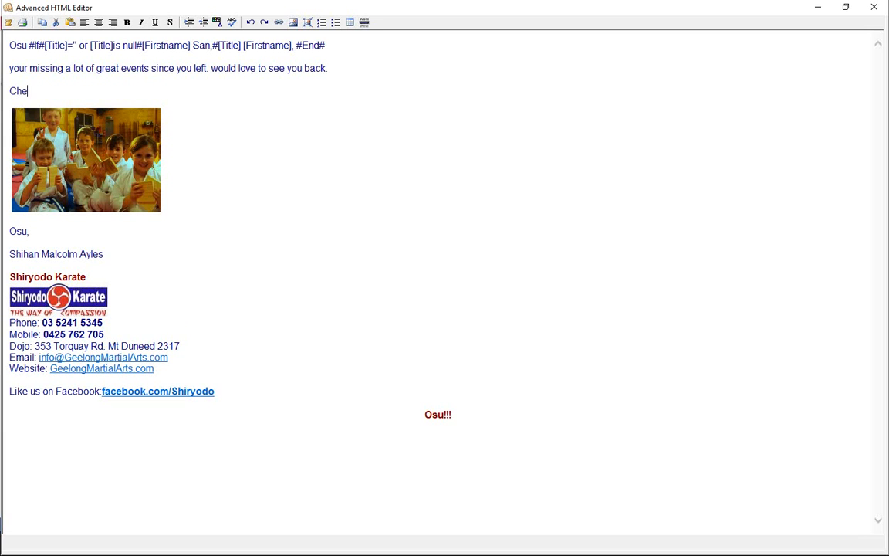
type("ck out our breaki")
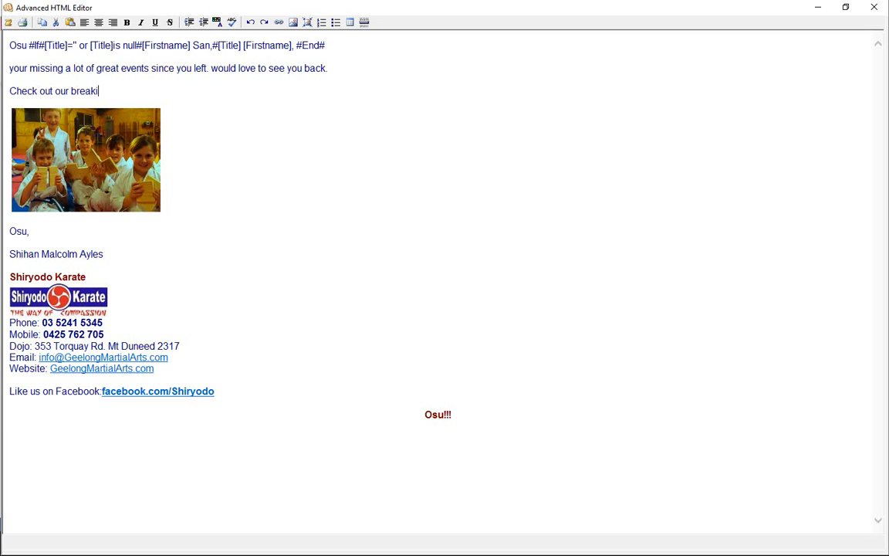
type("ng seminar")
Start a hyperlink on the "Check out our breaking seminar" line, switch to the browser and copy the Breaking Seminar 2017 page address.
key("Home")
key("shift+End")
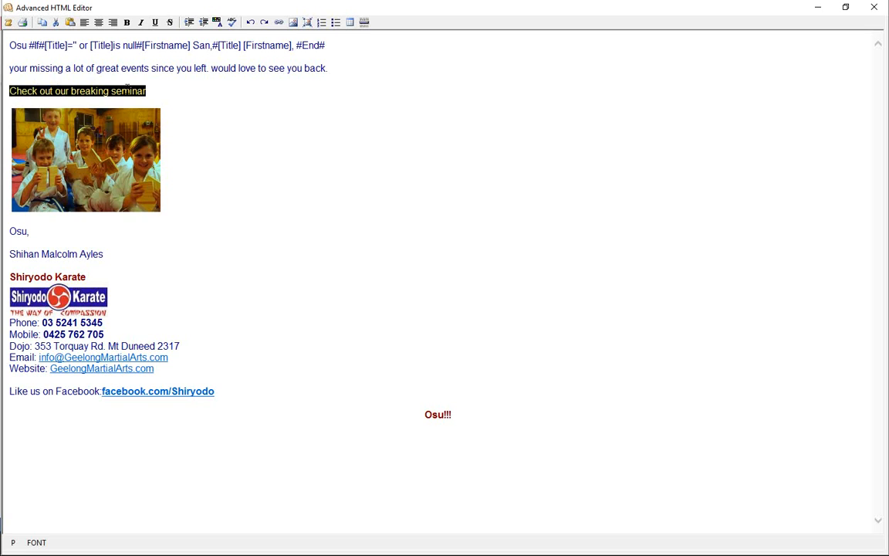
left_click(279, 21)
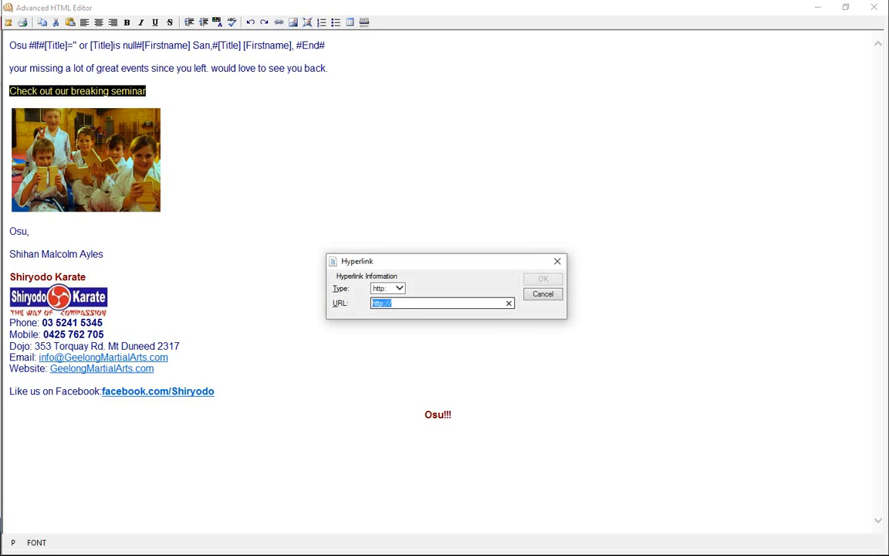
key("alt+Tab")
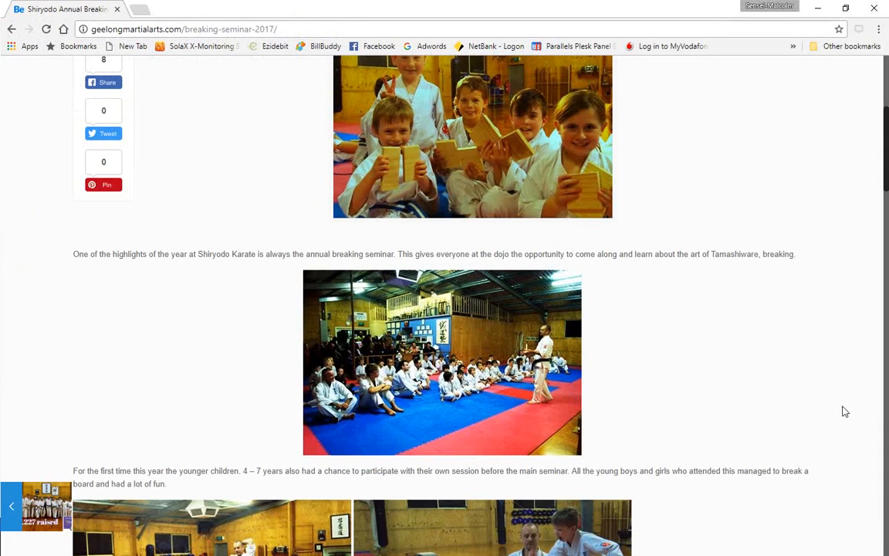
scroll(195, 201, "up", 3)
left_click(316, 28)
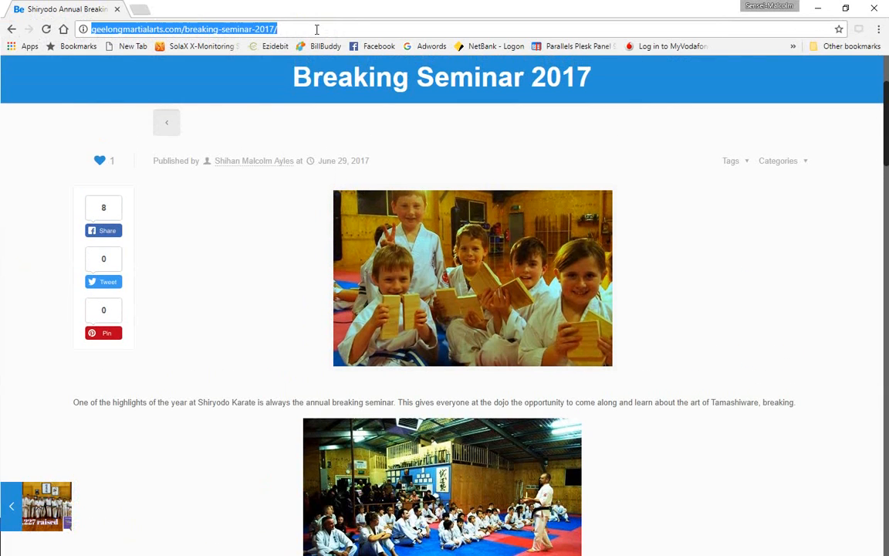
right_click(253, 29)
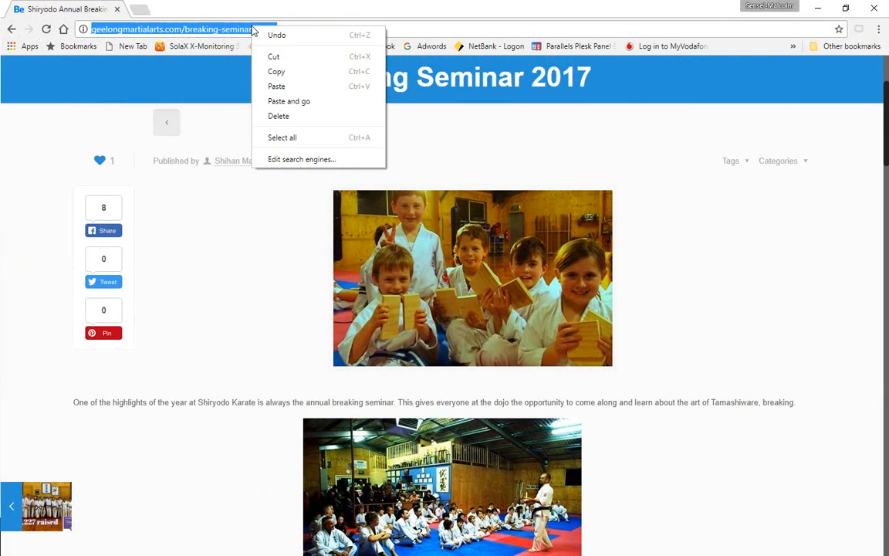
left_click(278, 72)
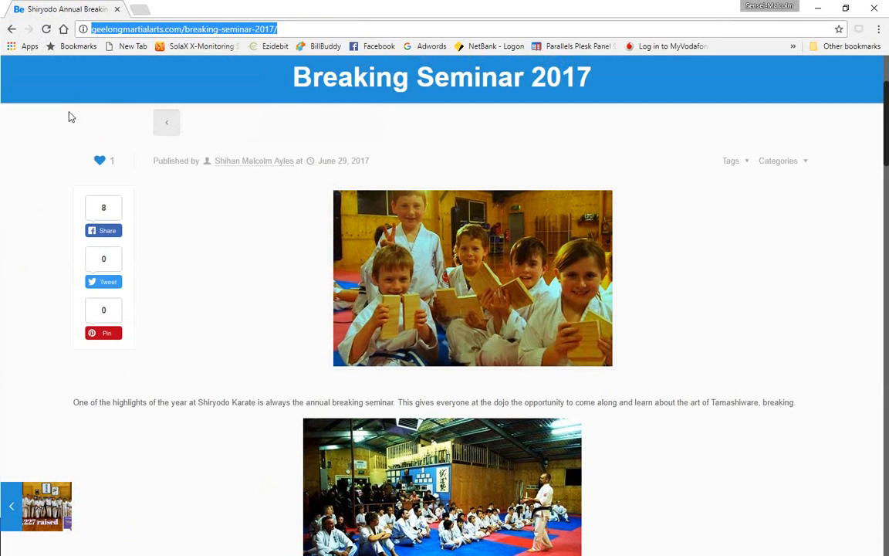
Return to Club Administrator and link the "Check out our breaking seminar" line to the copied geelongmartialarts.com/breaking-seminar-2017/ address.
left_click(817, 8)
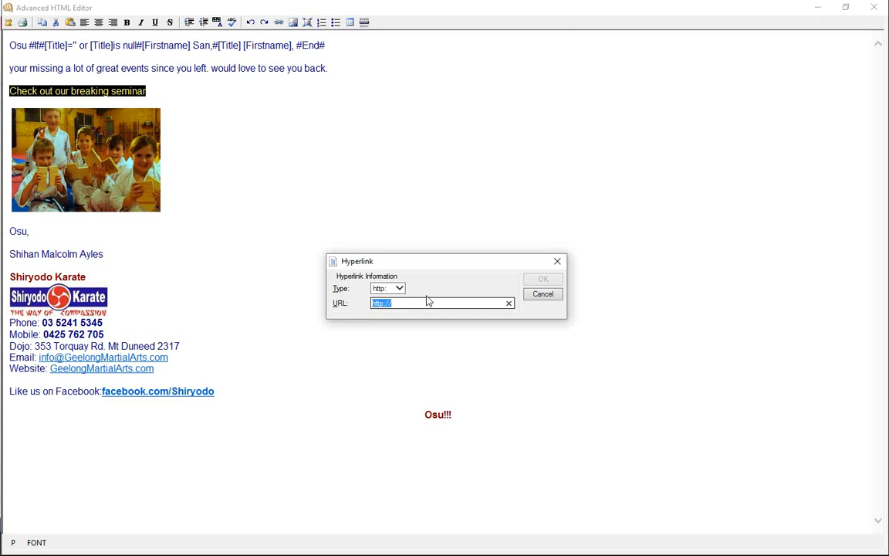
key("ctrl+v")
left_click(548, 278)
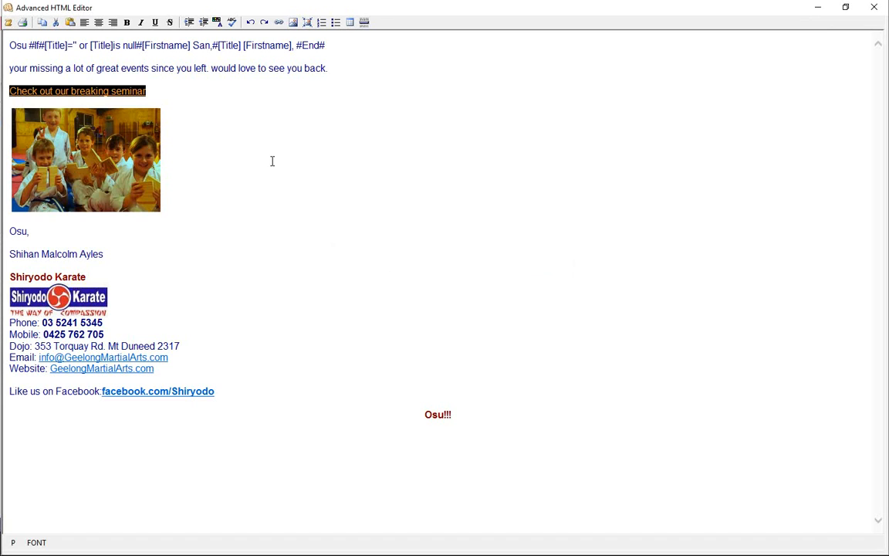
left_click(240, 133)
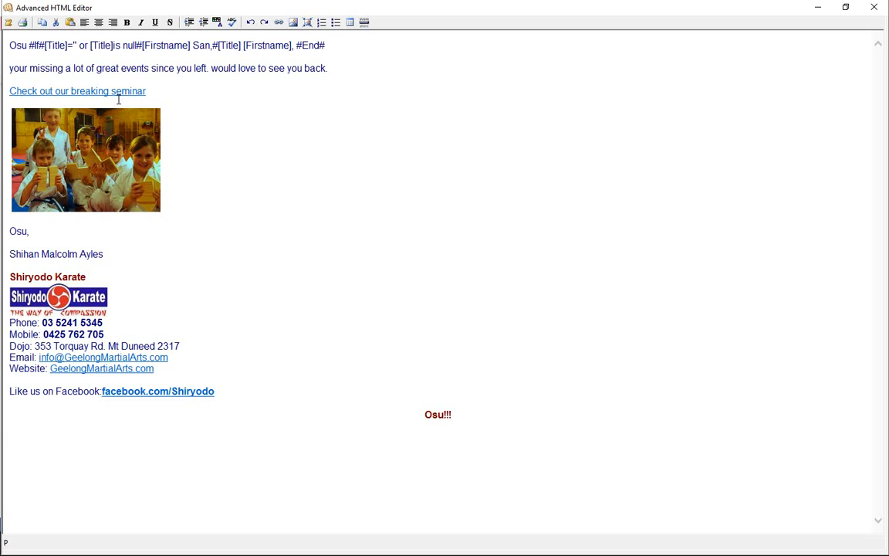
Close the Advanced HTML Editor and exit the Send Multiple messages window after showing its selection criteria.
left_click(849, 6)
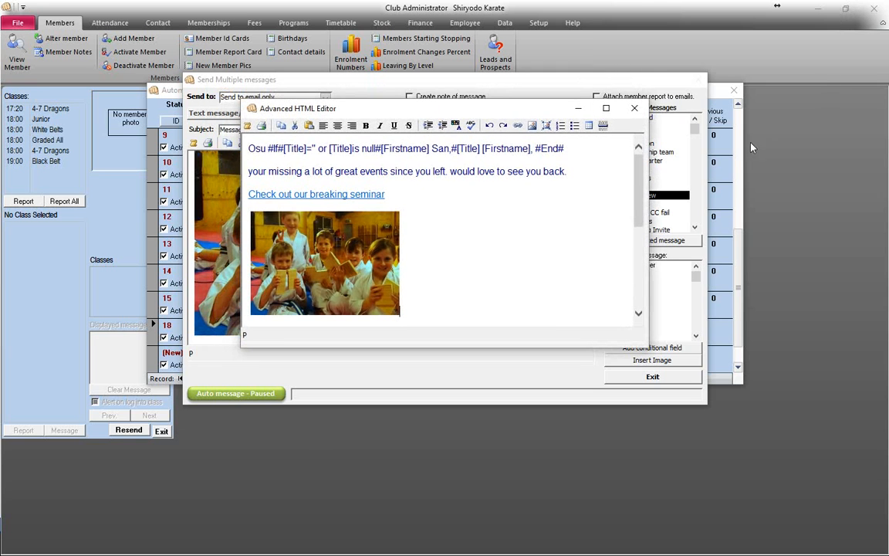
left_click(640, 105)
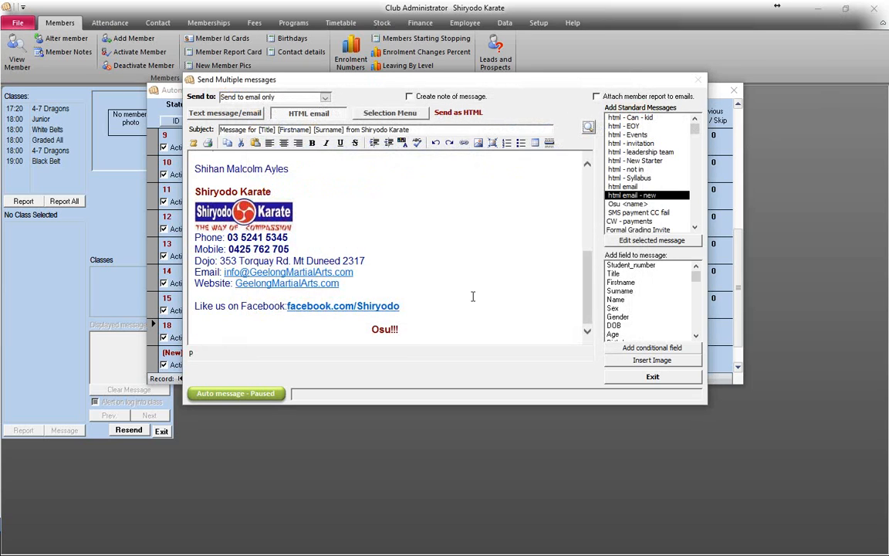
left_click(389, 114)
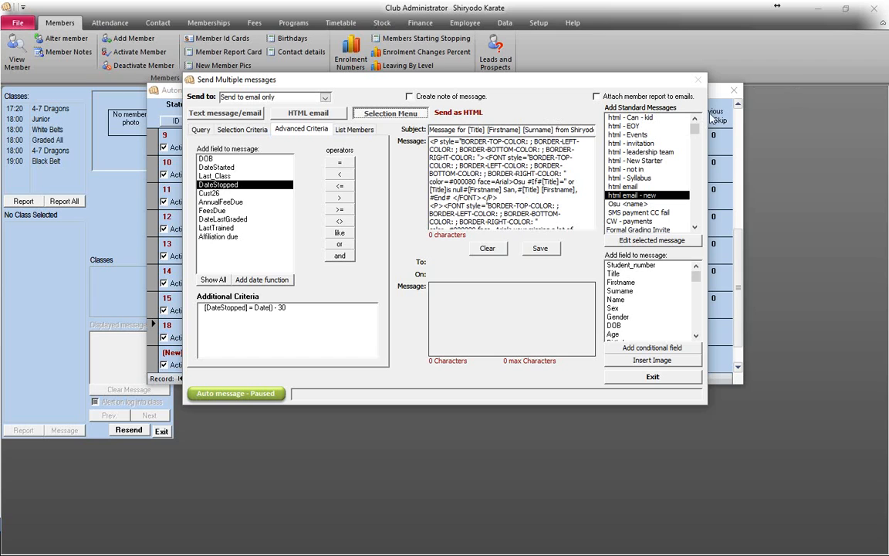
left_click(652, 378)
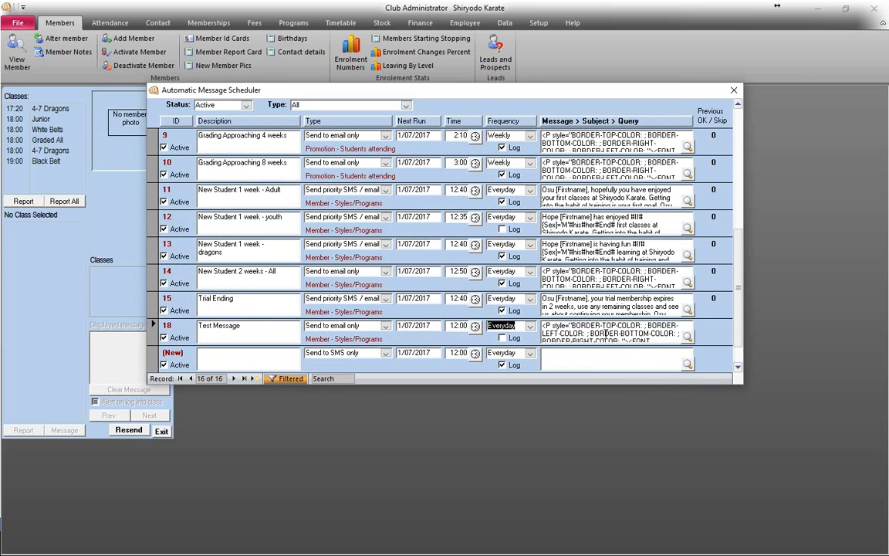
Review the Test Message email's text, link and photo from the scheduler, and close the Automatic Message Scheduler.
left_click(625, 415)
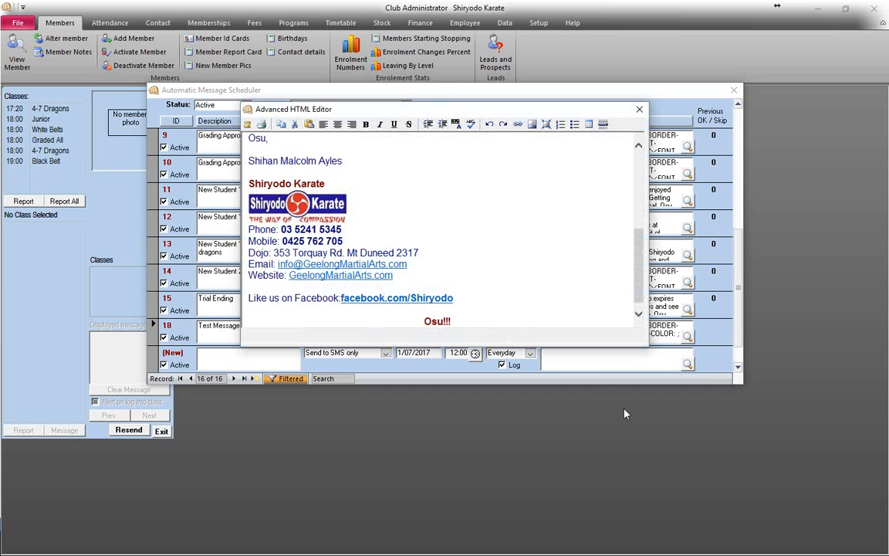
left_click_drag(640, 277, 639, 208)
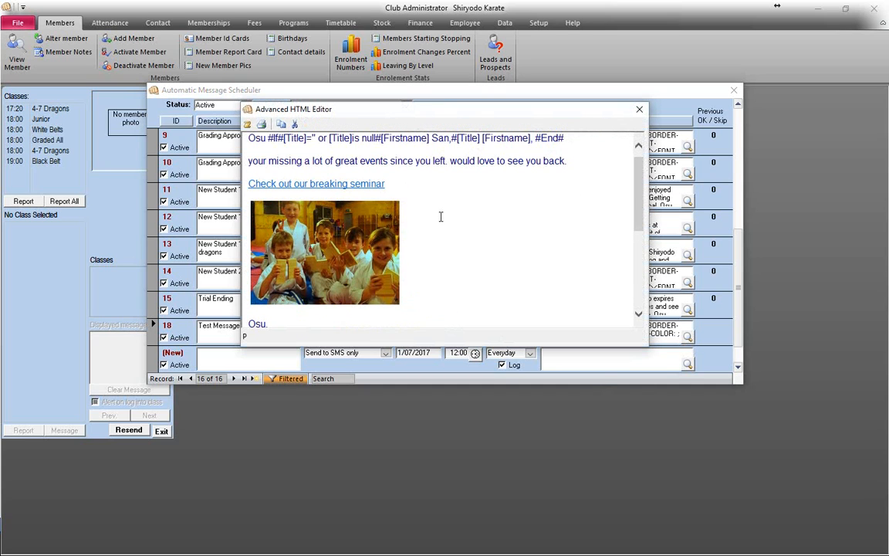
left_click(282, 204)
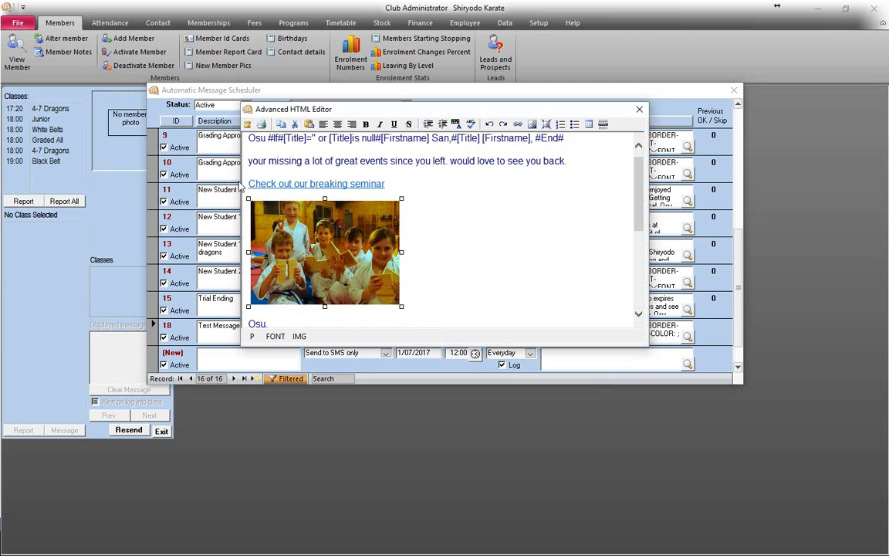
left_click(643, 110)
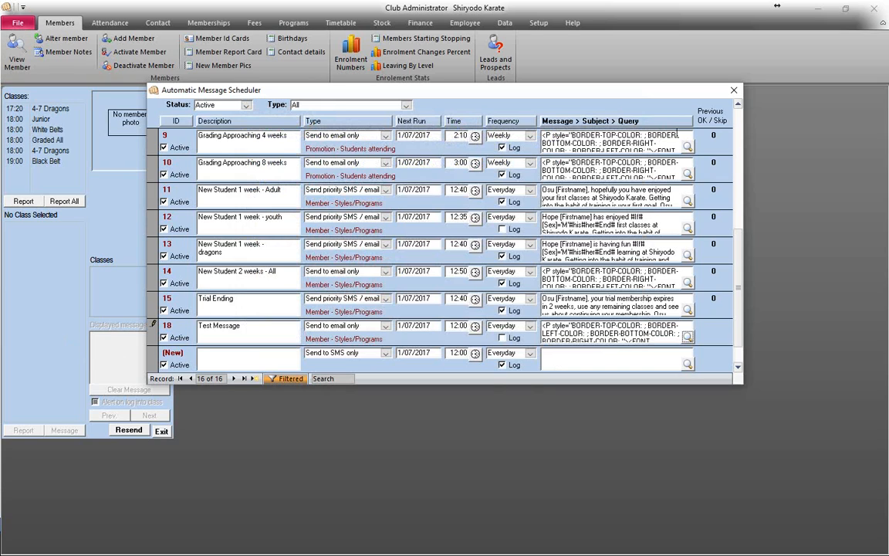
left_click(734, 90)
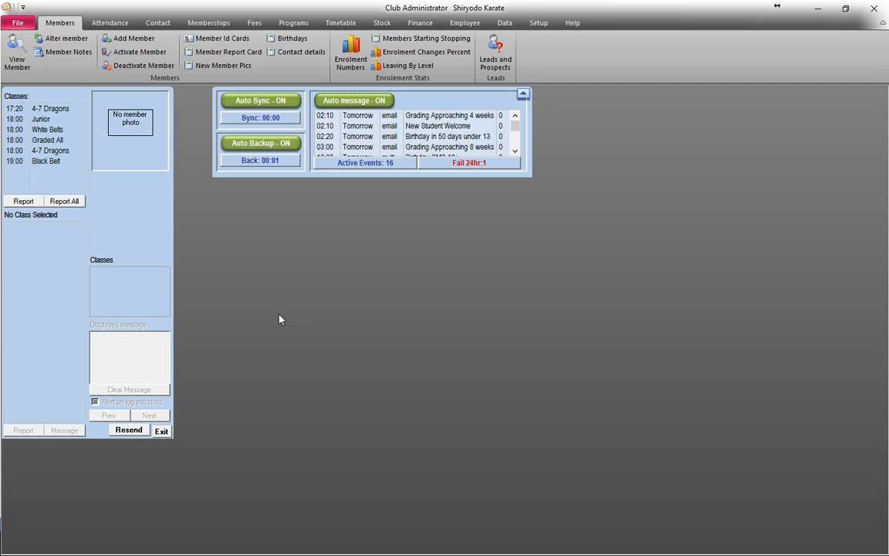
Open the failed automatic messages from the status panel and delete all the error entries.
left_click(473, 164)
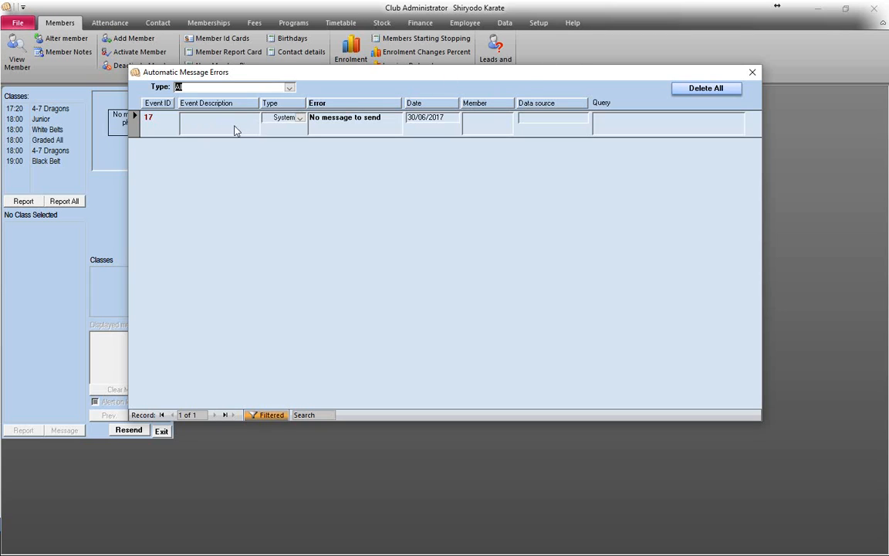
left_click(705, 89)
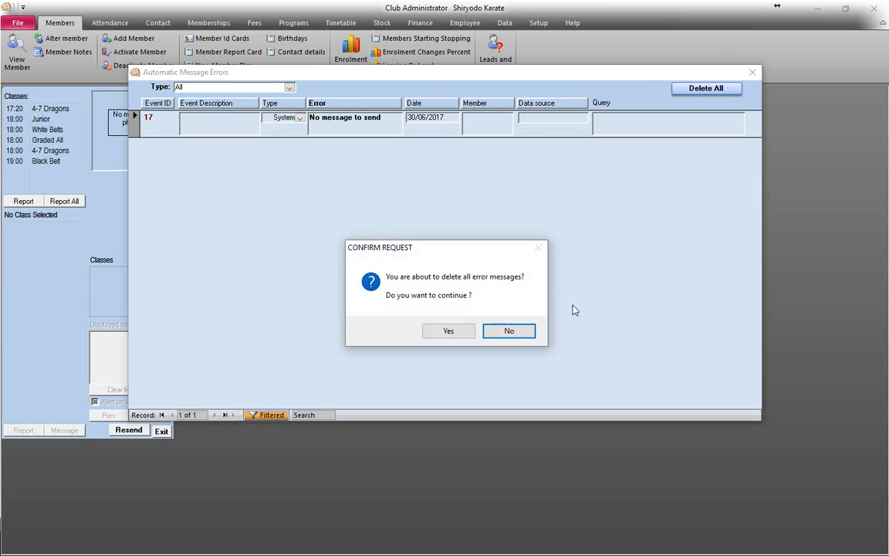
left_click(451, 333)
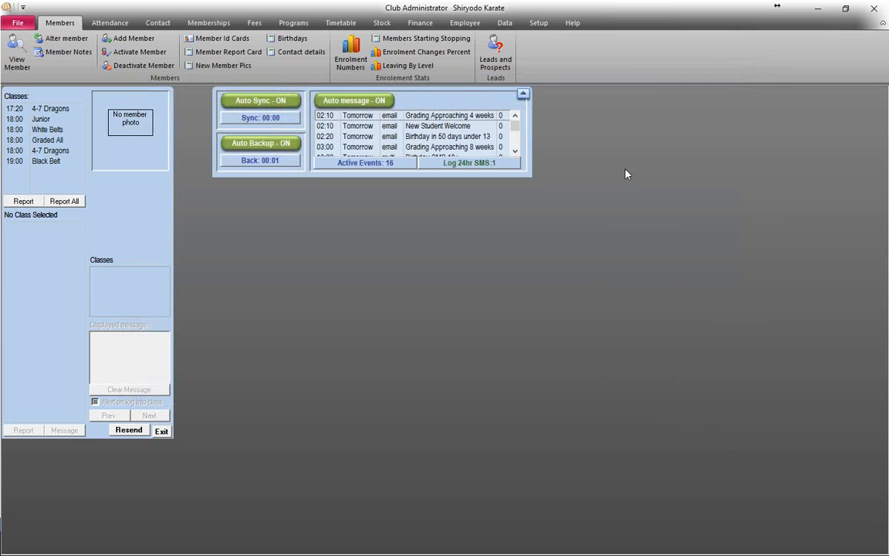
Open the 24-hour automatic message log, delete all the "(auto)" member notes and close Member Notes.
left_click(473, 163)
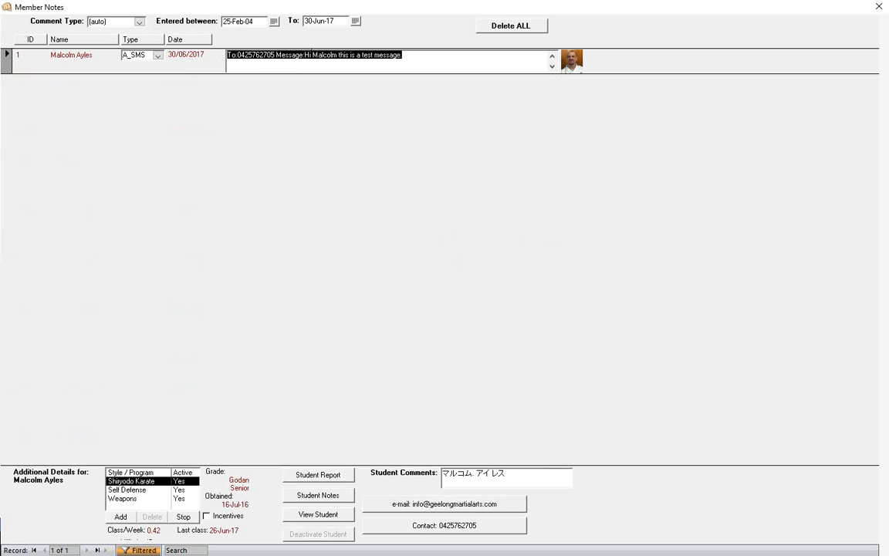
left_click(423, 58)
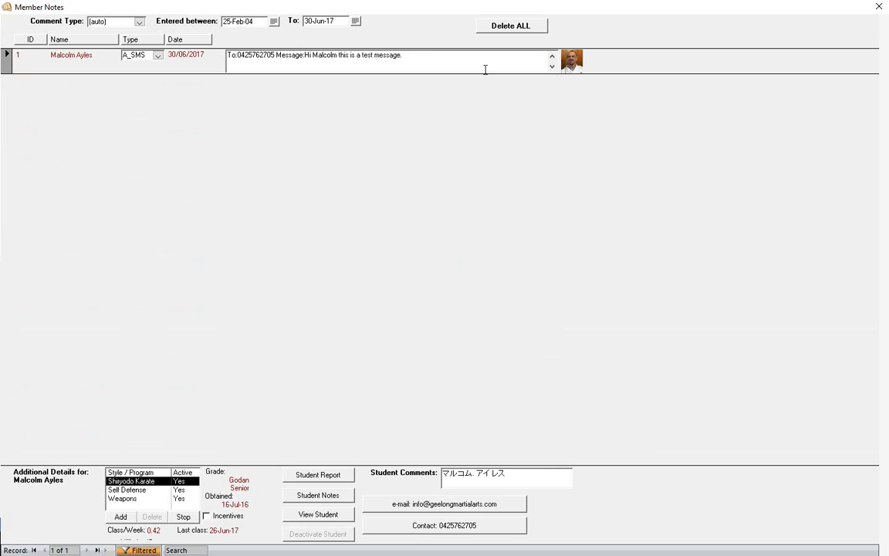
left_click(525, 26)
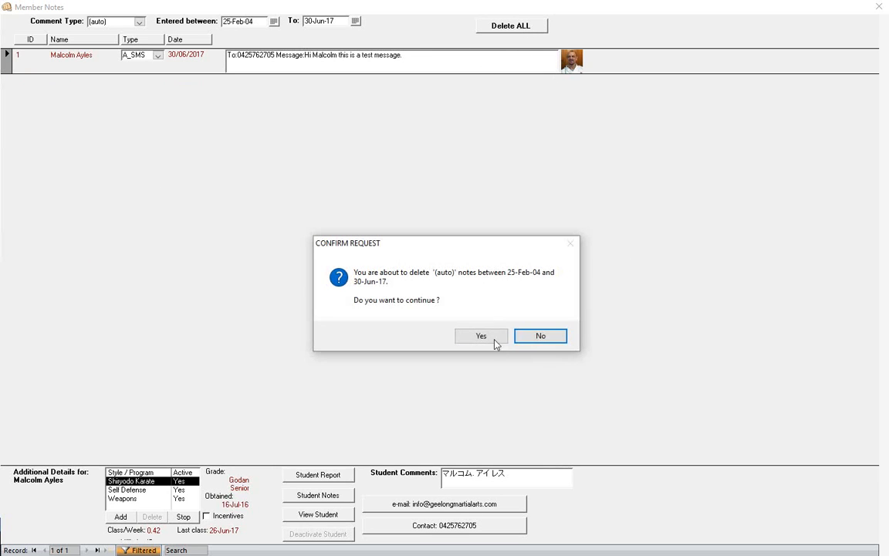
left_click(481, 336)
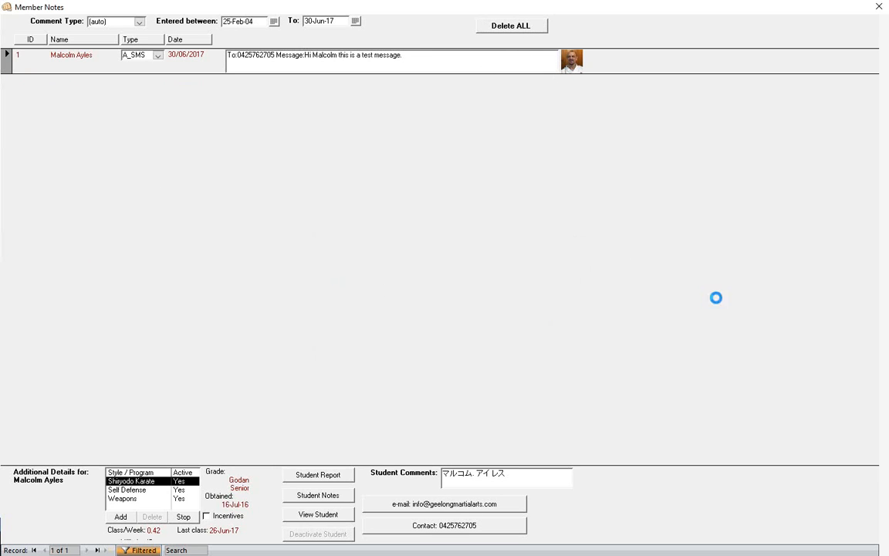
left_click(878, 8)
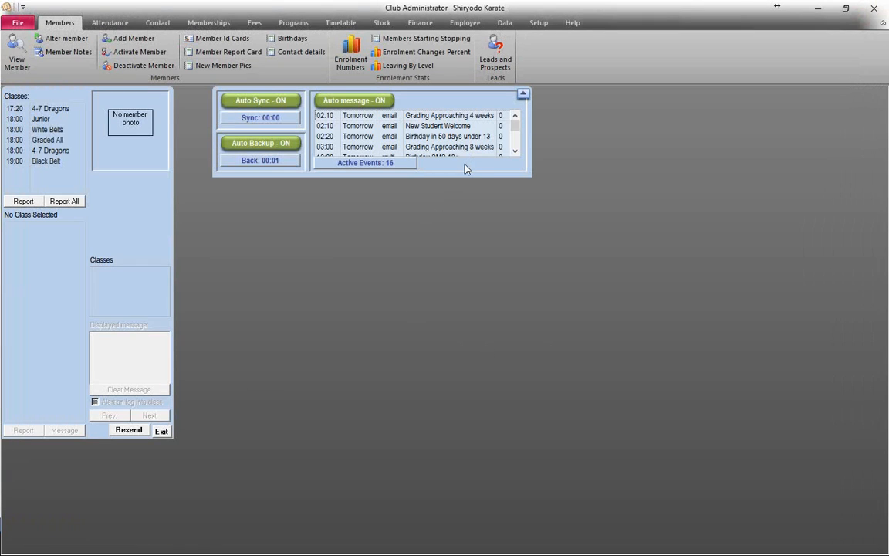